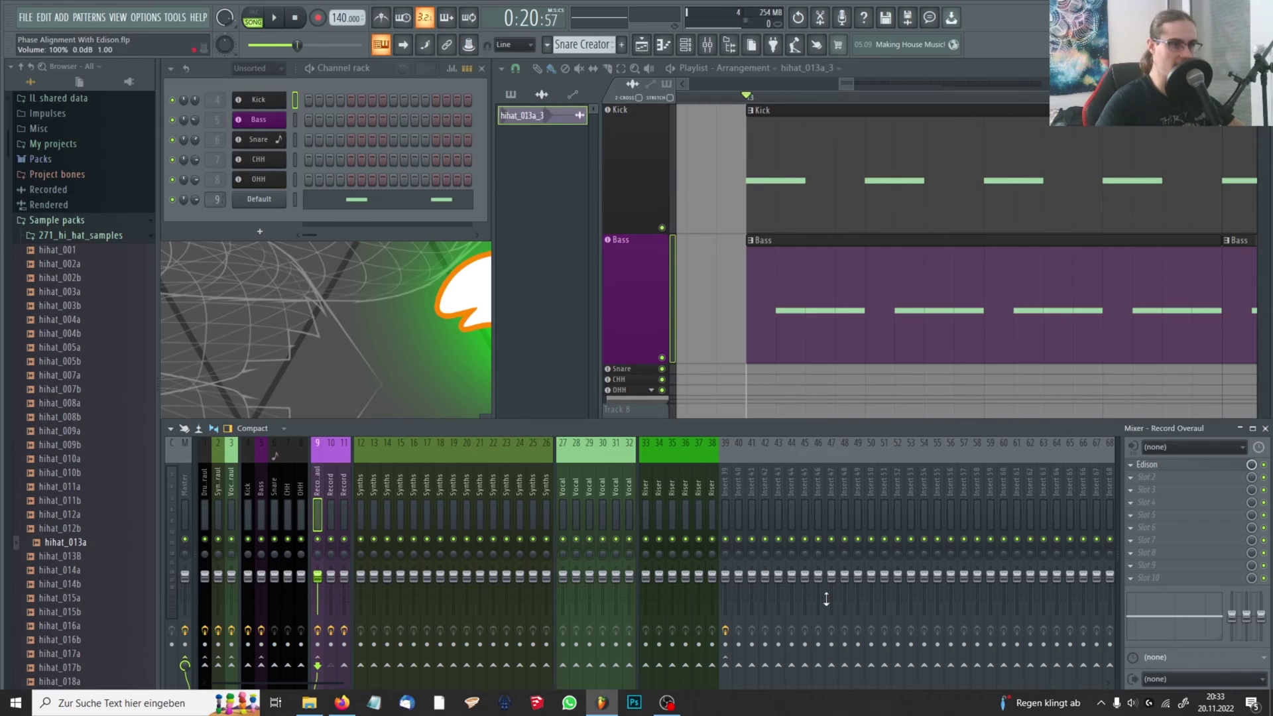
Step: Open the Edison editor loaded on the Record Overaul mixer track and move its window clear of the channel rack
{"action": "left_click", "coordinate": [1132, 446]}
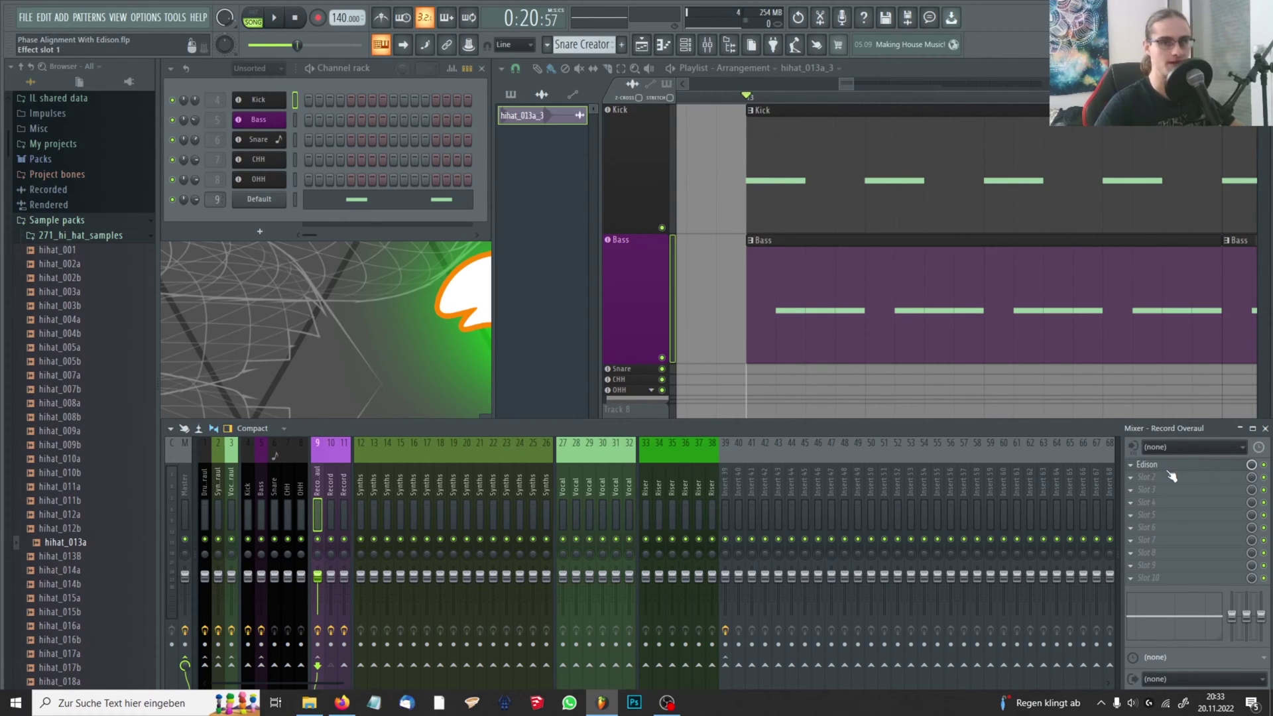
{"action": "left_click", "coordinate": [1169, 467]}
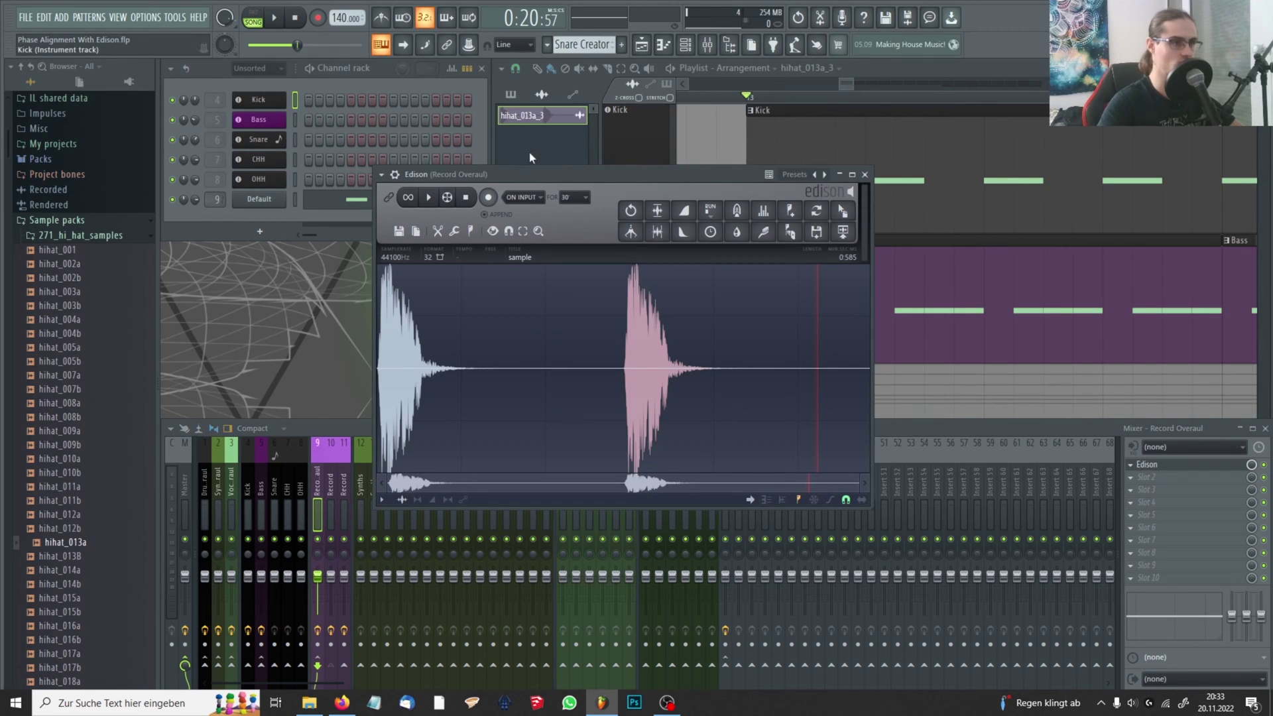
{"action": "left_click_drag", "start_coordinate": [566, 177], "coordinate": [710, 189]}
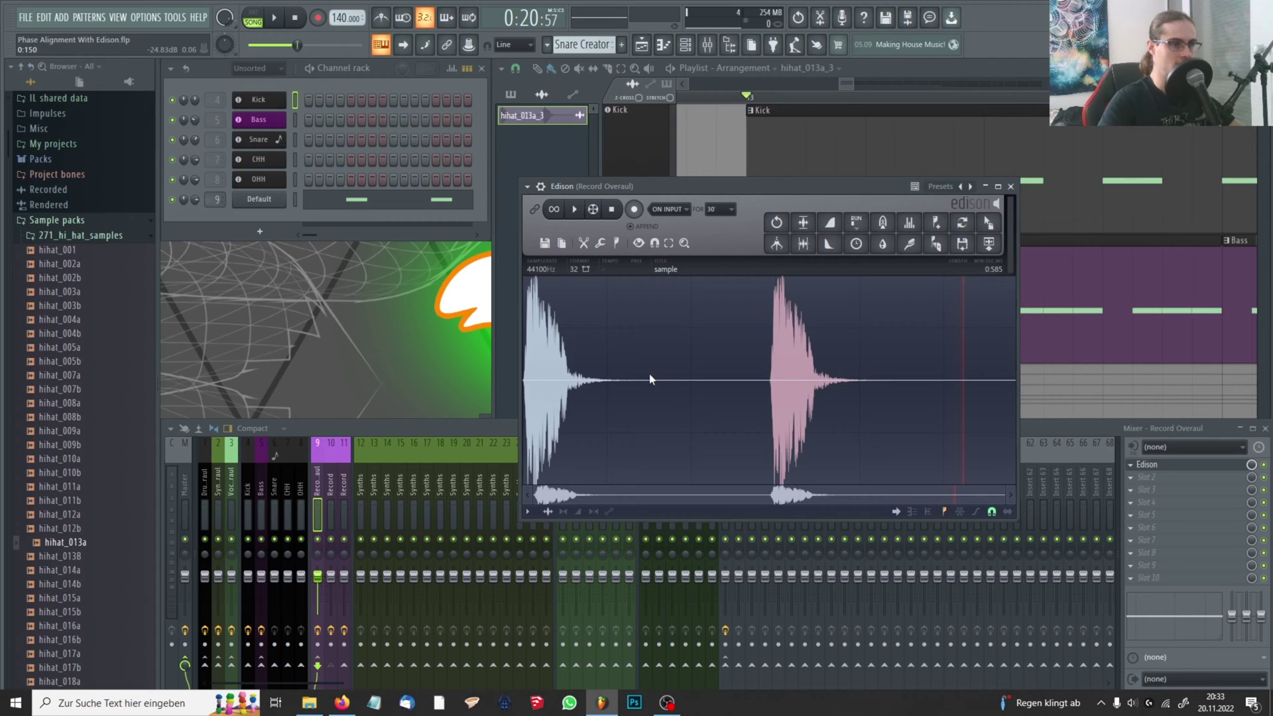
Step: Mark the first and the second hit of the Edison sample in turn, and play the sample back
{"action": "mouse_move", "coordinate": [649, 376]}
{"action": "left_mouse_down"}
{"action": "mouse_move", "coordinate": [470, 371]}
{"action": "mouse_move", "coordinate": [581, 350]}
{"action": "left_mouse_up"}
{"action": "left_click", "coordinate": [581, 350]}
{"action": "left_click_drag", "start_coordinate": [758, 378], "coordinate": [1019, 396]}
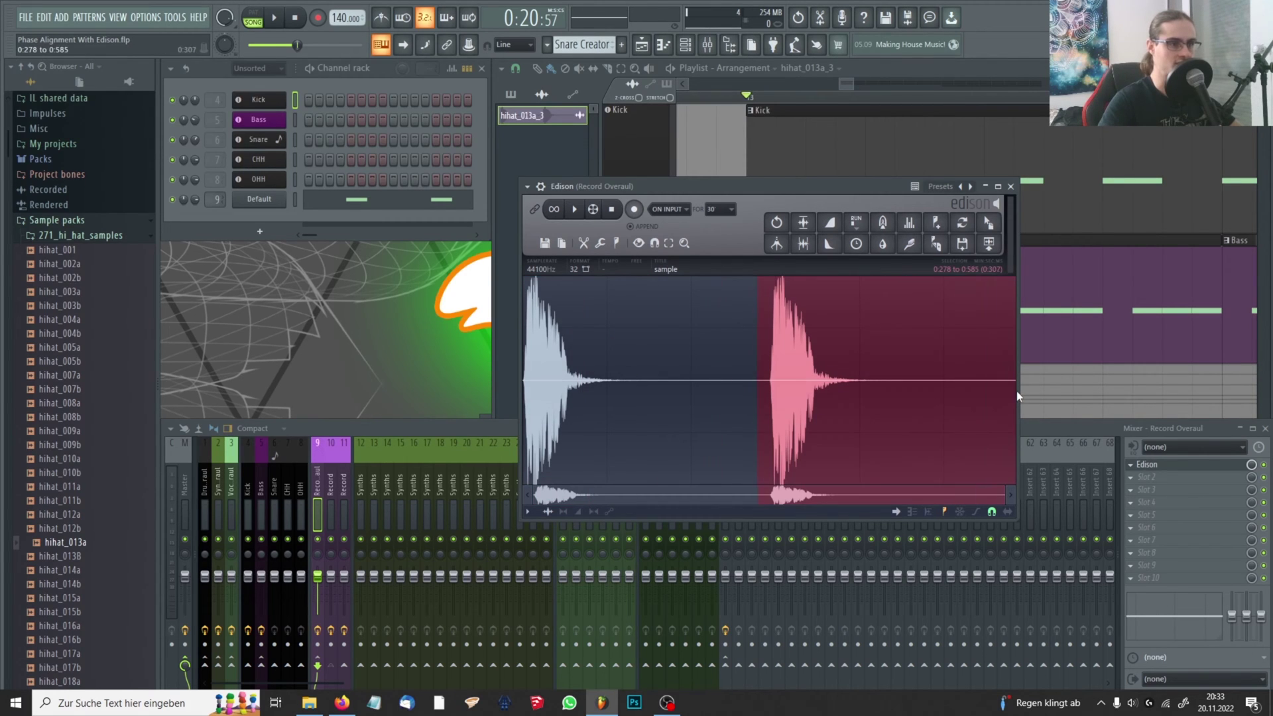
{"action": "left_click", "coordinate": [958, 330]}
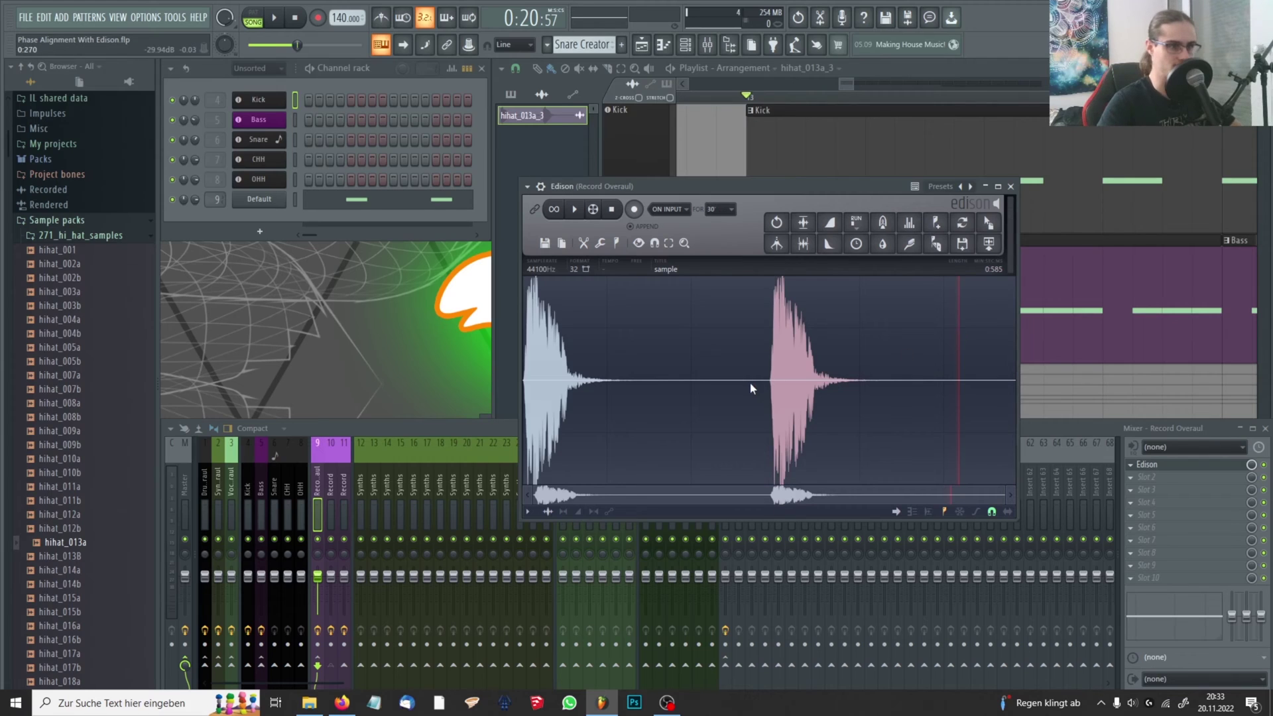
{"action": "left_click_drag", "start_coordinate": [650, 388], "coordinate": [434, 379]}
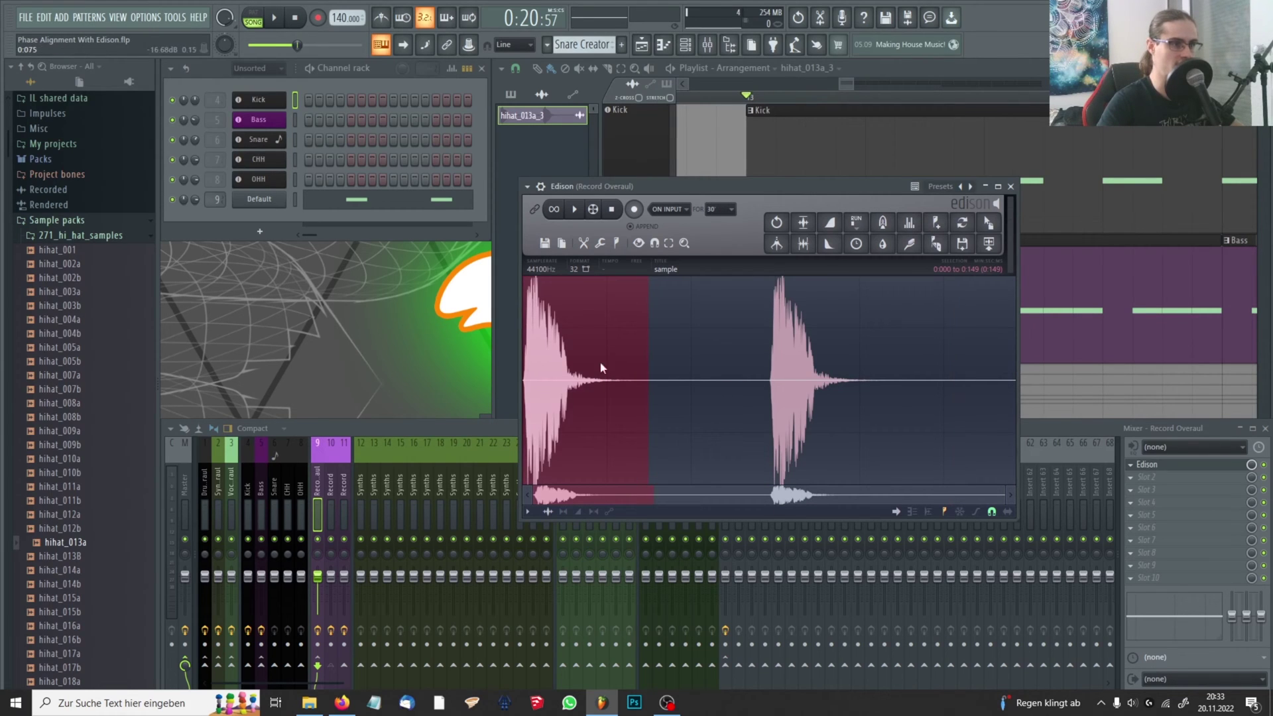
{"action": "left_click", "coordinate": [722, 358]}
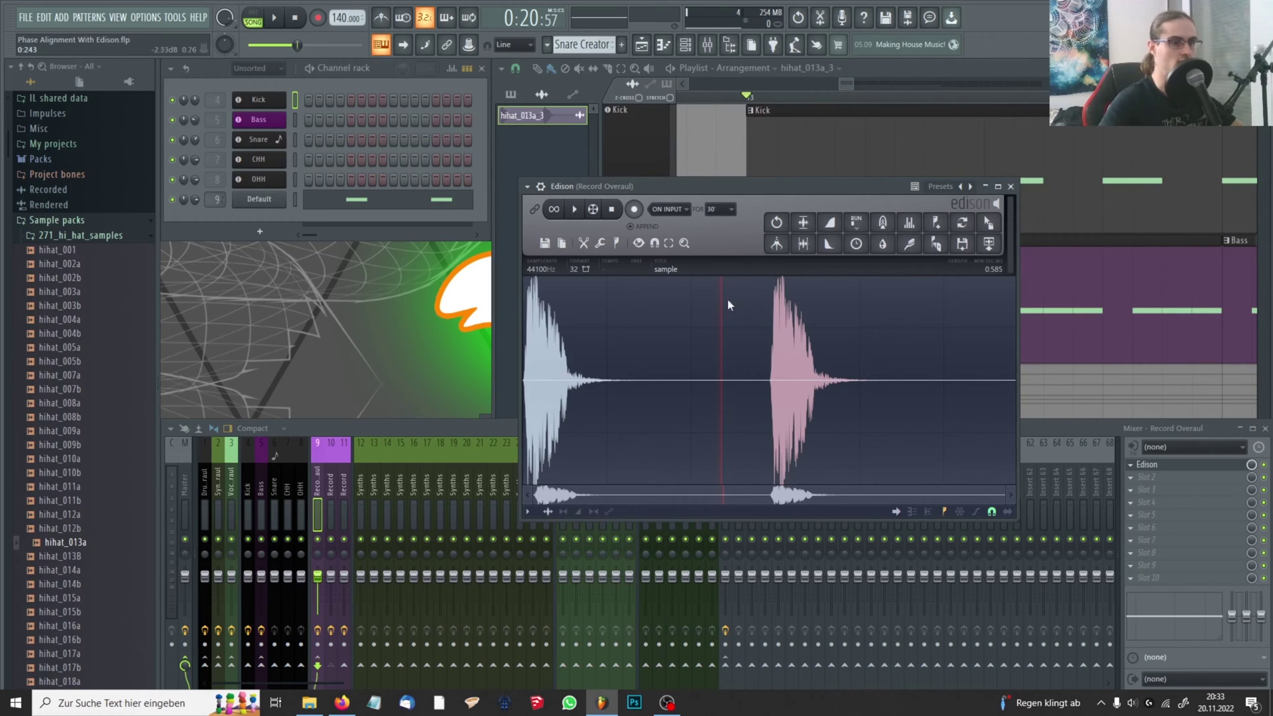
{"action": "left_click_drag", "start_coordinate": [767, 370], "coordinate": [1082, 367]}
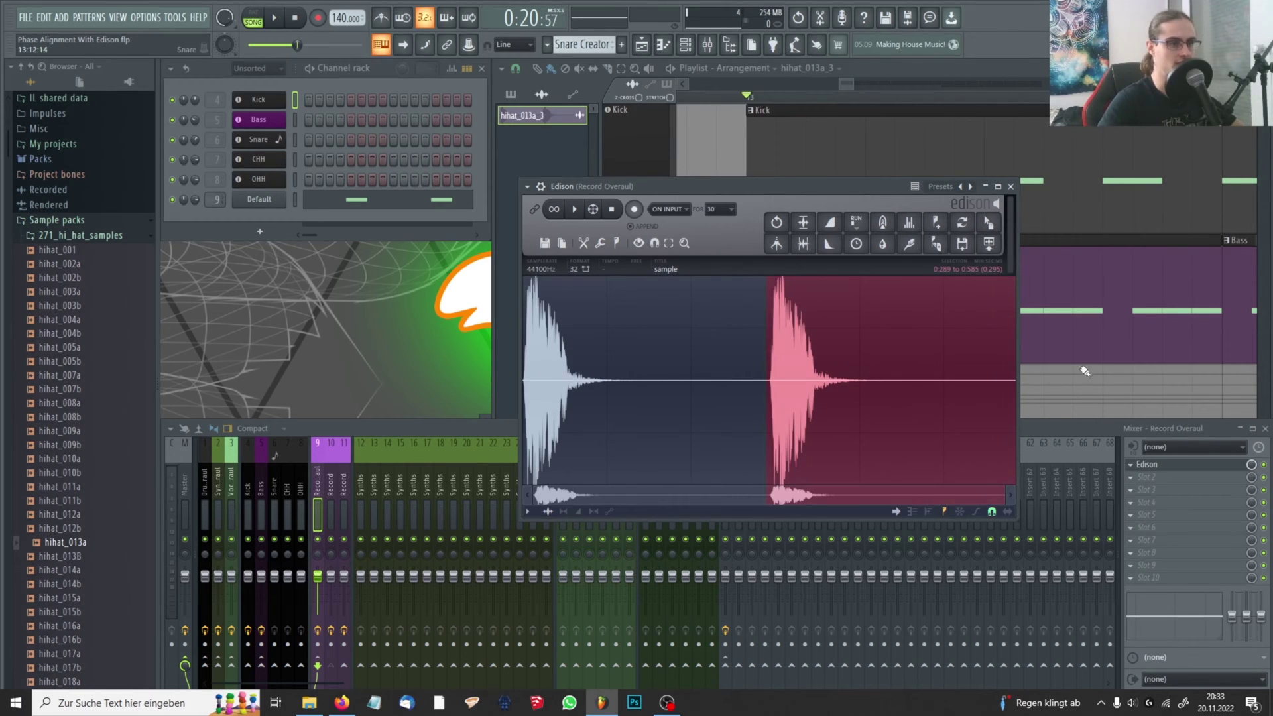
{"action": "left_click", "coordinate": [963, 344]}
{"action": "left_click", "coordinate": [576, 210]}
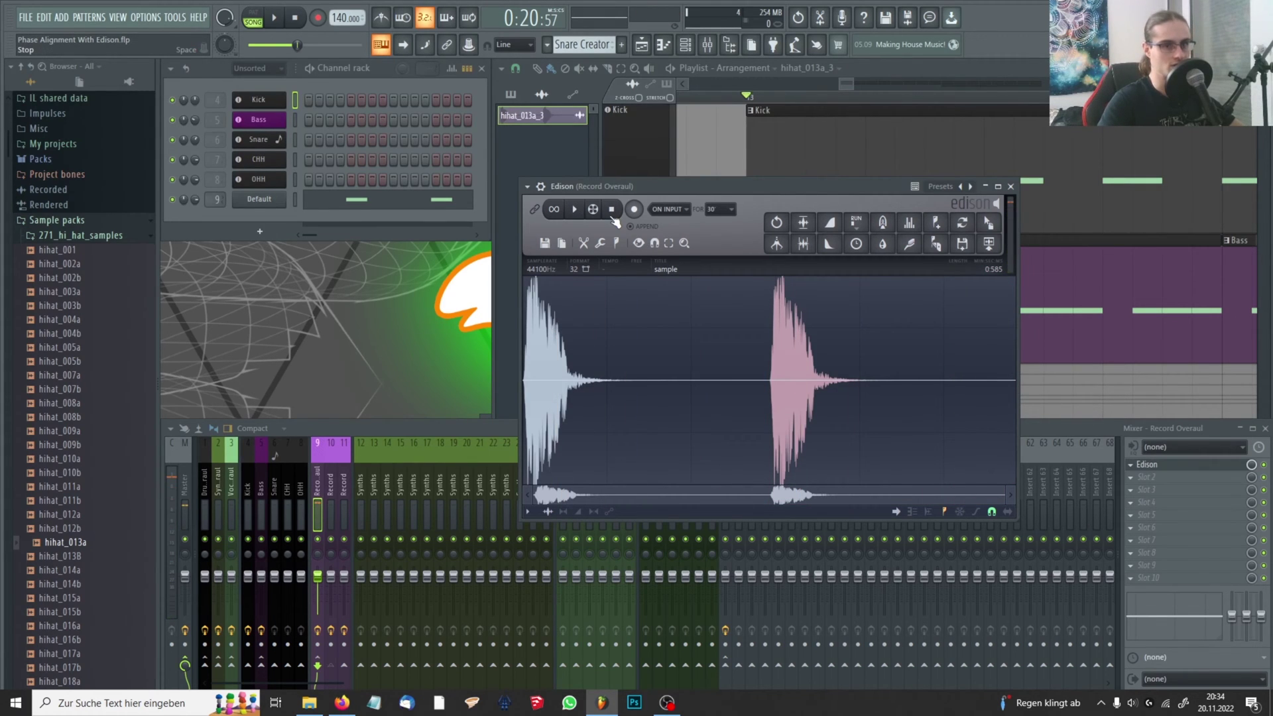
Step: Lengthen the gap between the two hits by repeatedly pasting silence at the selection from 0.187 to 0.284
{"action": "left_click_drag", "start_coordinate": [763, 382], "coordinate": [682, 379]}
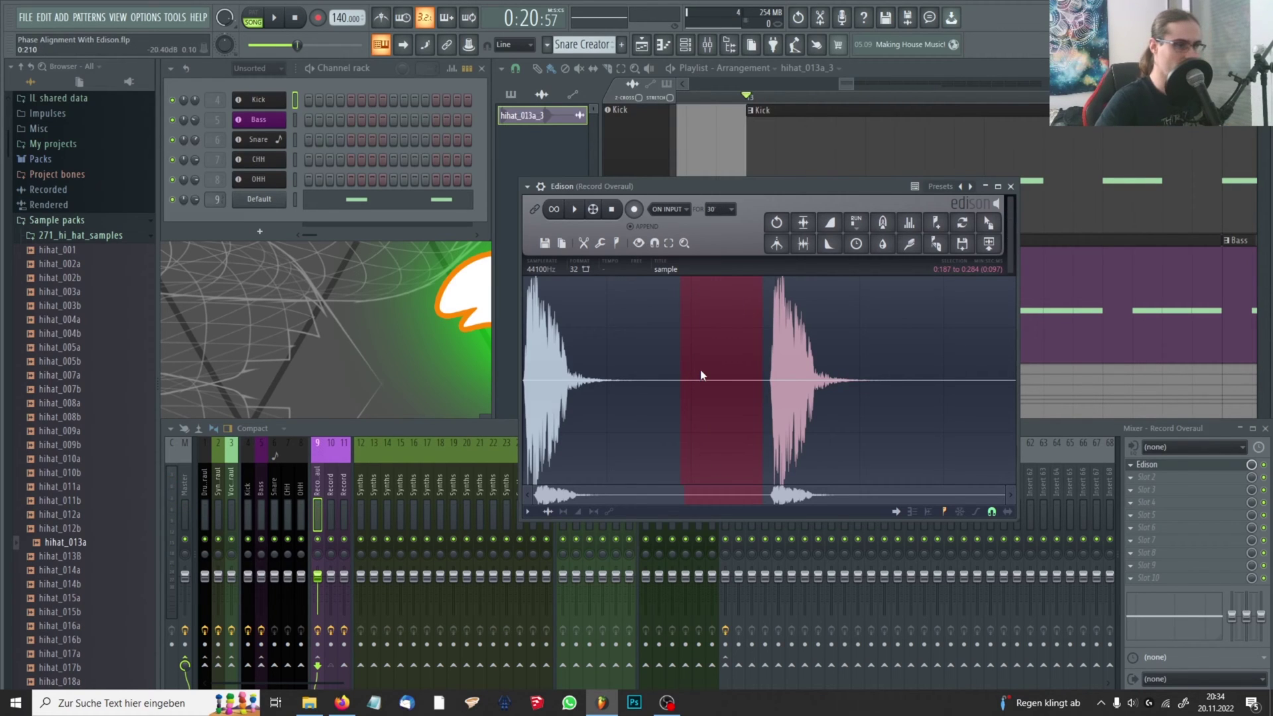
{"action": "key", "text": "ctrl+v"}
{"action": "key", "text": "ctrl+v"}
{"action": "key", "text": "ctrl+v"}
{"action": "key", "text": "ctrl+v"}
{"action": "key", "text": "ctrl+v"}
{"action": "scroll", "coordinate": [706, 371], "scroll_direction": "down", "scroll_amount": 4}
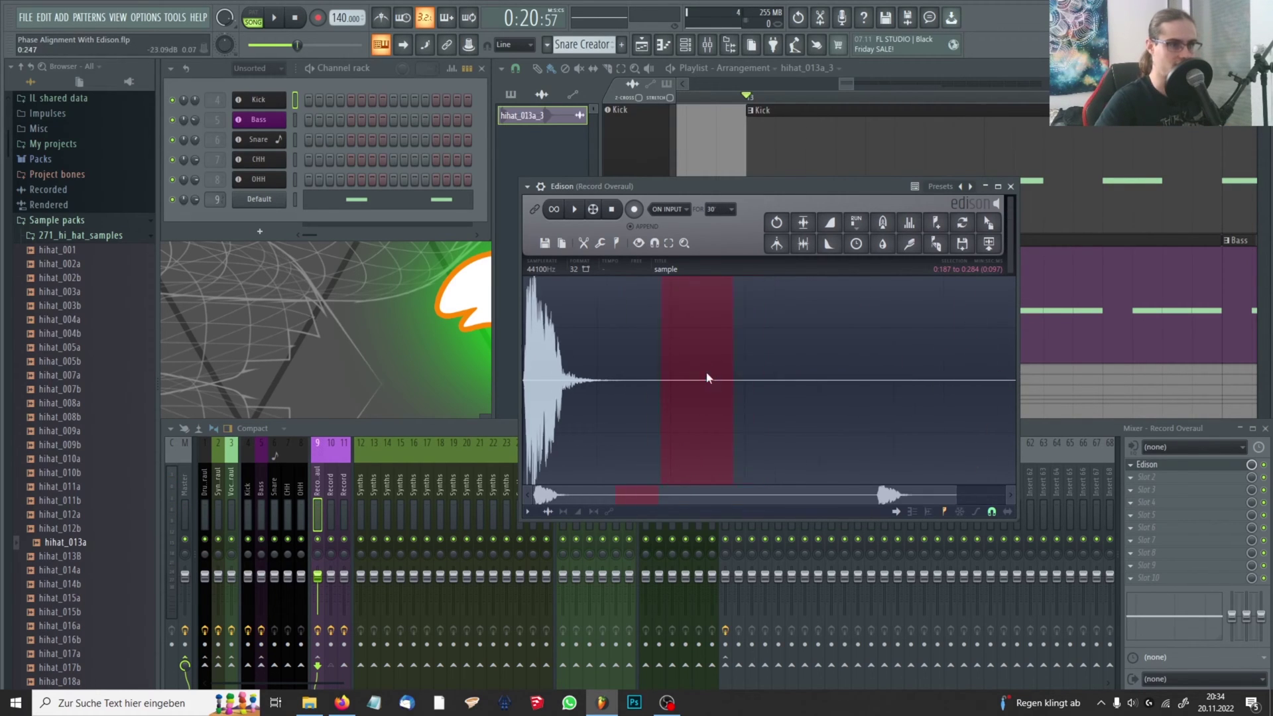
Step: Extend the silence after the second hit, using the silent end of the sample from 0.982 to 1.073
{"action": "left_click", "coordinate": [758, 368]}
{"action": "left_click_drag", "start_coordinate": [973, 386], "coordinate": [1044, 402]}
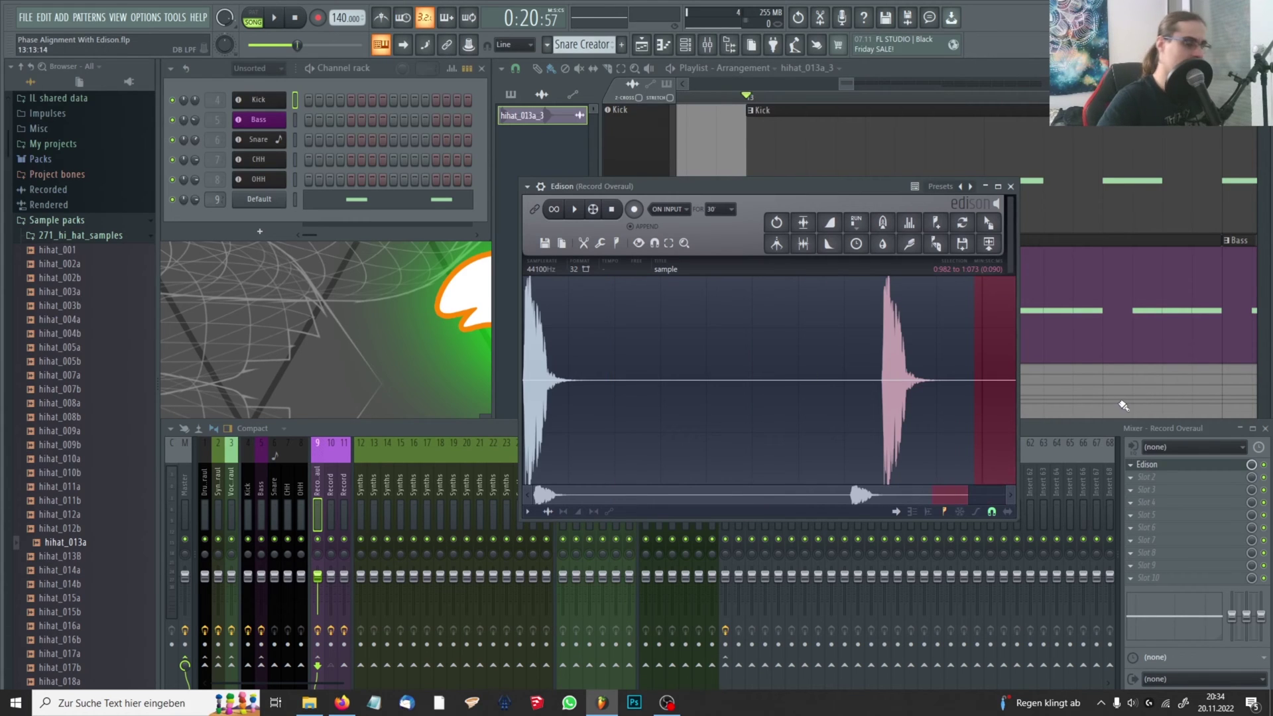
{"action": "key", "text": "Delete"}
{"action": "left_click", "coordinate": [852, 355]}
Step: Play the spaced-out sample several times in Edison to compare the two hits on the mixer meters
{"action": "left_click", "coordinate": [576, 210]}
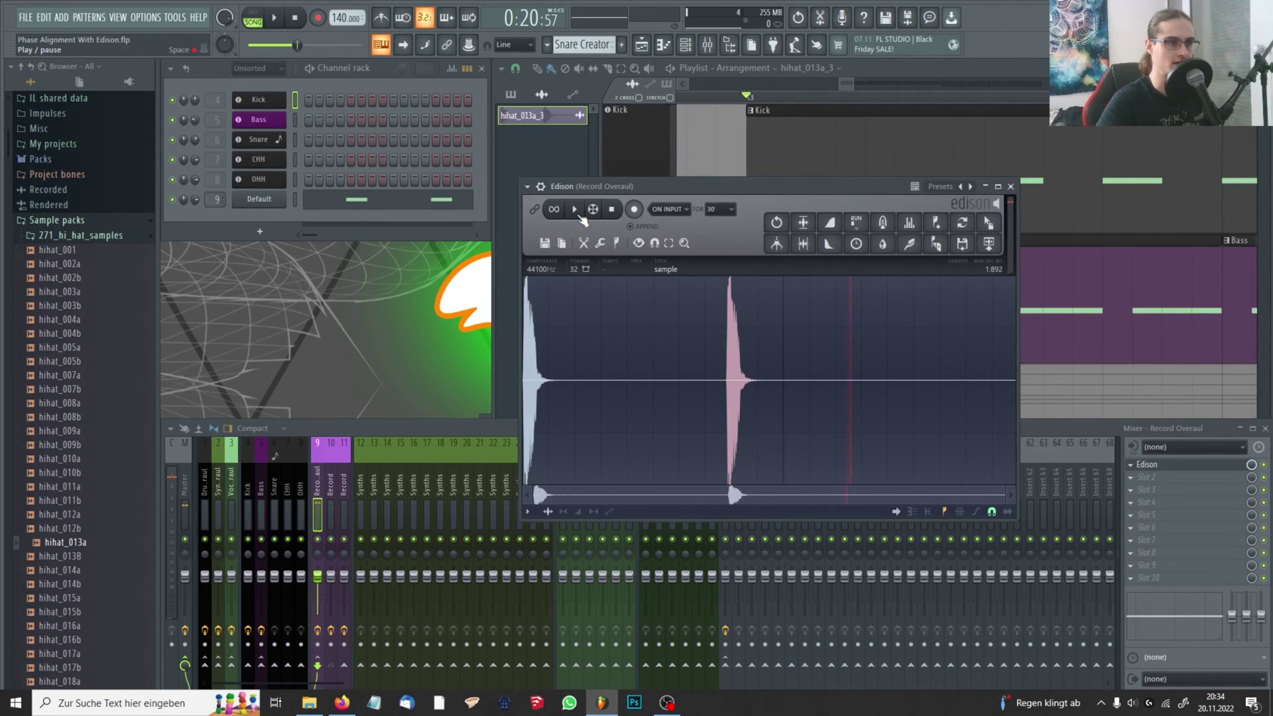
{"action": "left_click", "coordinate": [186, 517]}
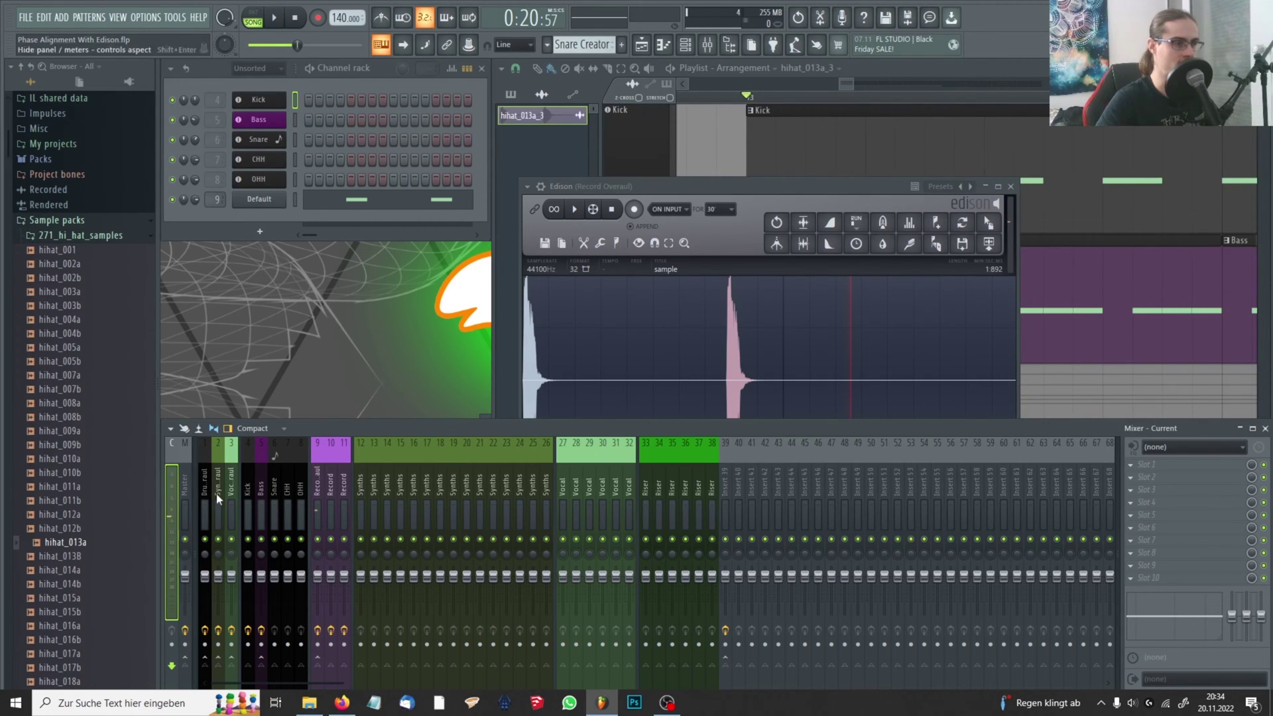
{"action": "left_click", "coordinate": [613, 212]}
{"action": "left_click", "coordinate": [577, 210]}
{"action": "left_click", "coordinate": [577, 210]}
{"action": "left_click", "coordinate": [576, 209]}
{"action": "left_click", "coordinate": [576, 209]}
{"action": "left_click", "coordinate": [576, 210]}
{"action": "left_click", "coordinate": [575, 209]}
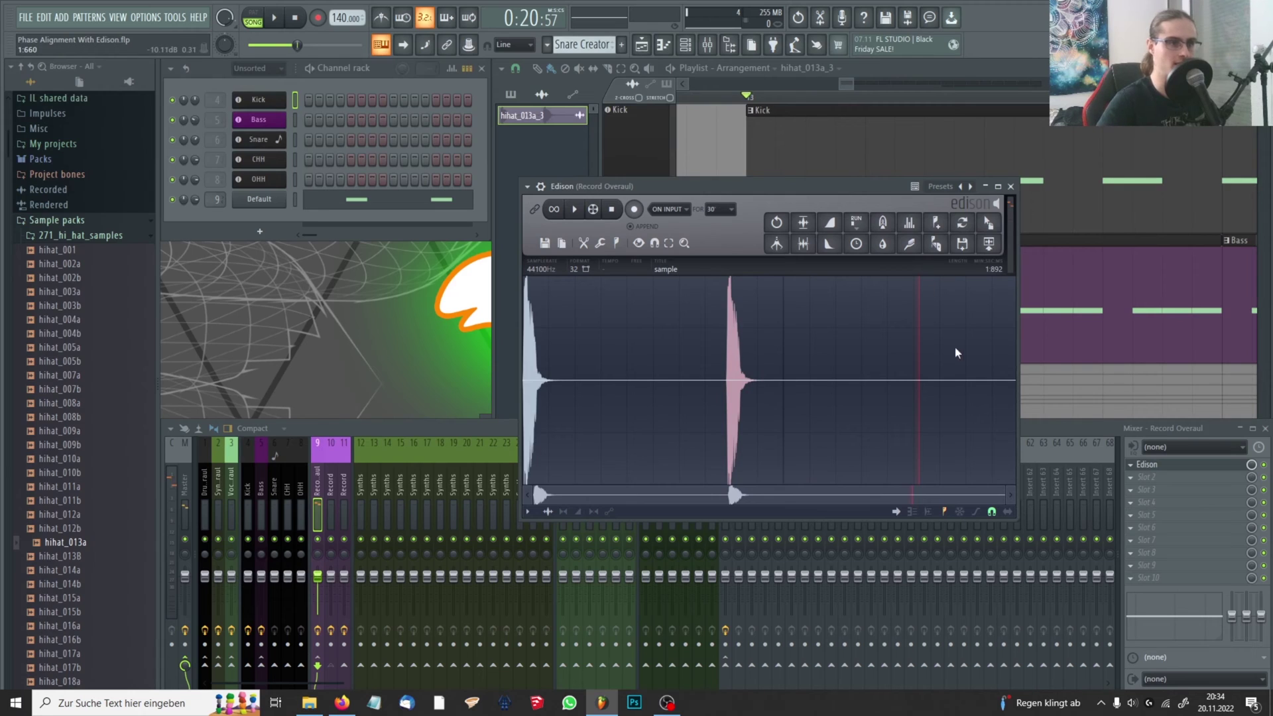
Step: Delete the entire sample from Edison on the Record Overaul track and put the editor window away
{"action": "key", "text": "ctrl+a"}
{"action": "key", "text": "Delete"}
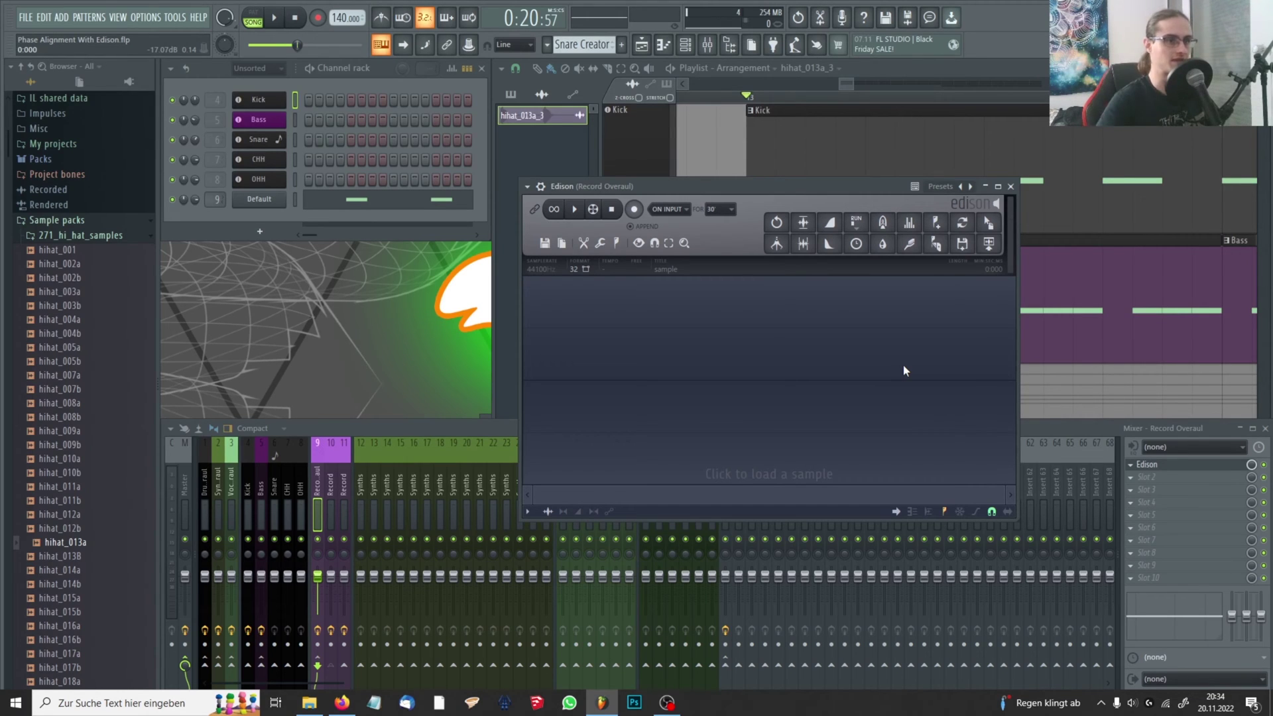
{"action": "left_click_drag", "start_coordinate": [777, 185], "coordinate": [749, 213]}
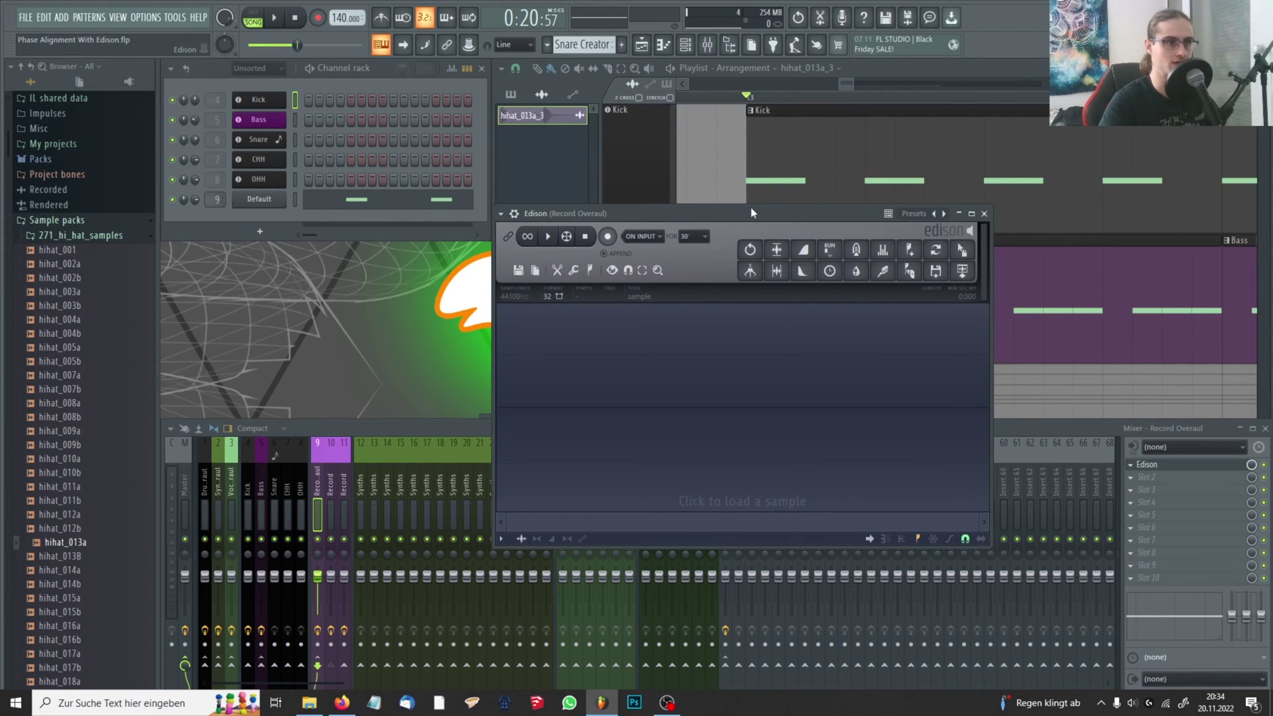
{"action": "scroll", "coordinate": [762, 142], "scroll_direction": "down", "scroll_amount": 2}
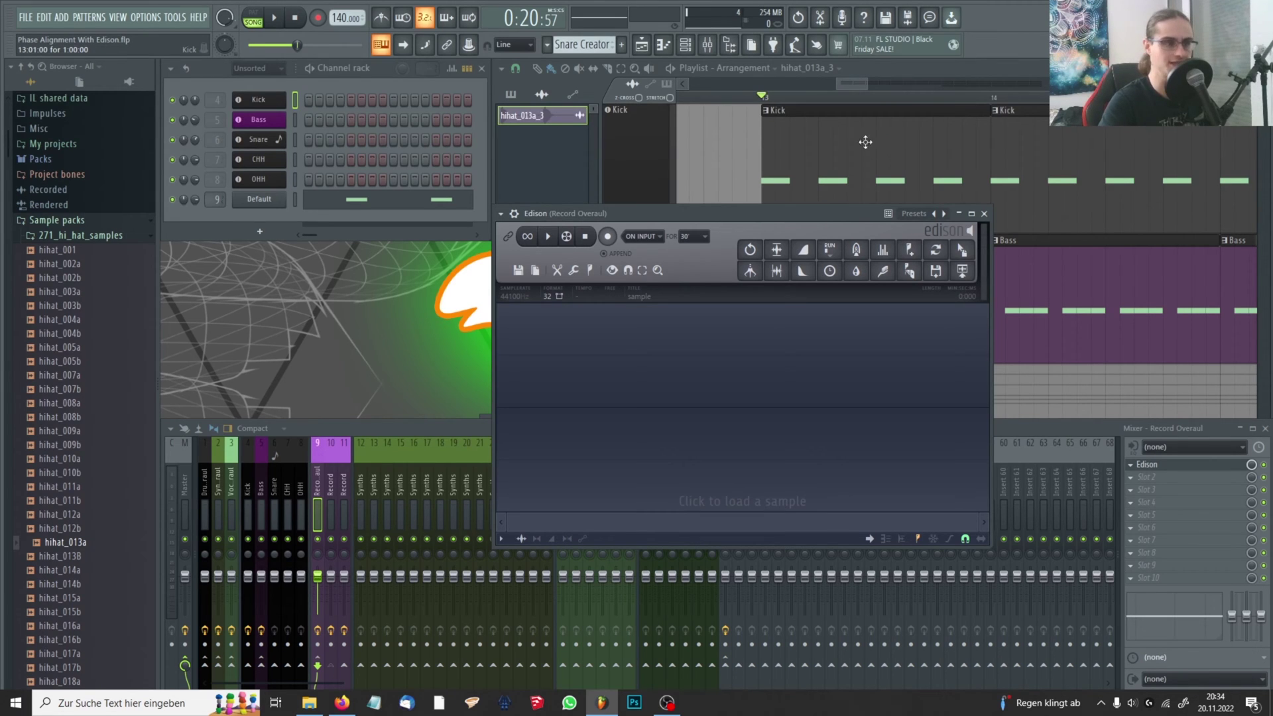
{"action": "mouse_move", "coordinate": [706, 212]}
{"action": "left_mouse_down"}
{"action": "mouse_move", "coordinate": [726, 205]}
{"action": "mouse_move", "coordinate": [729, 220]}
{"action": "mouse_move", "coordinate": [699, 222]}
{"action": "mouse_move", "coordinate": [712, 214]}
{"action": "left_mouse_up"}
{"action": "left_click", "coordinate": [972, 209]}
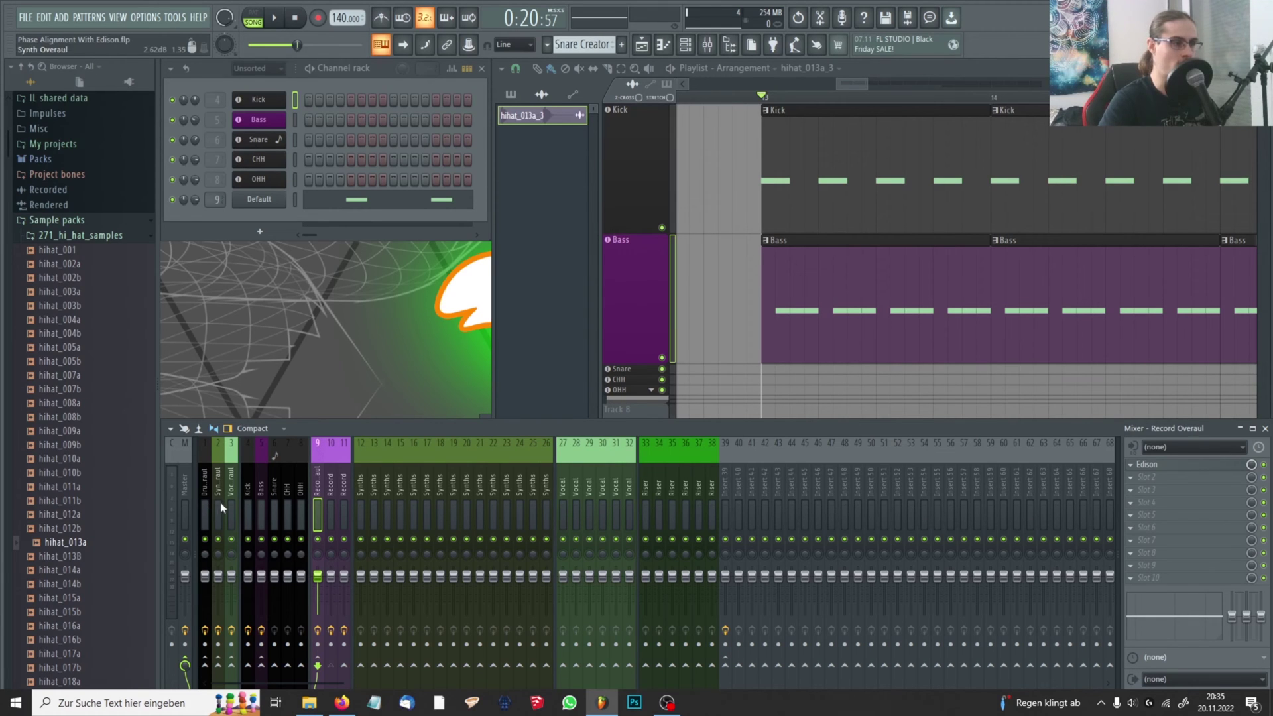
Step: Check the effect slots of the Bass, Master and Kick tracks, and open Edison on the Drum Bass Overaul track
{"action": "left_click", "coordinate": [261, 507]}
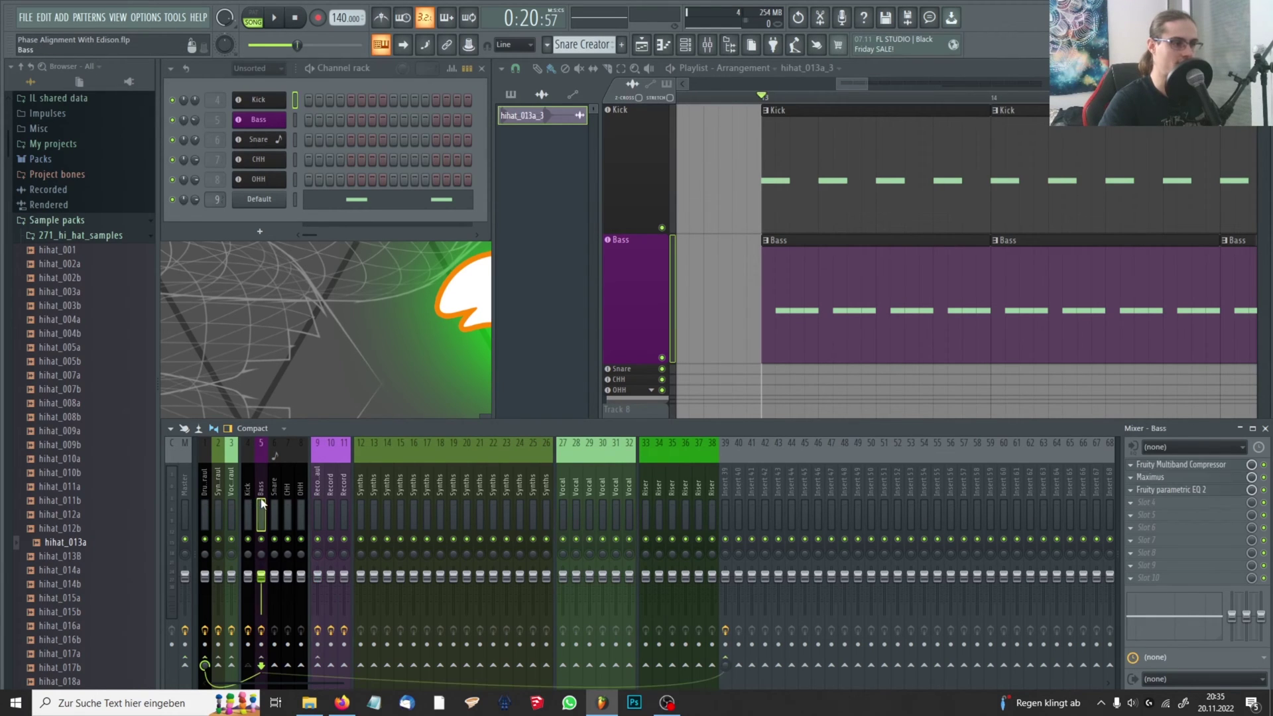
{"action": "left_click", "coordinate": [186, 502]}
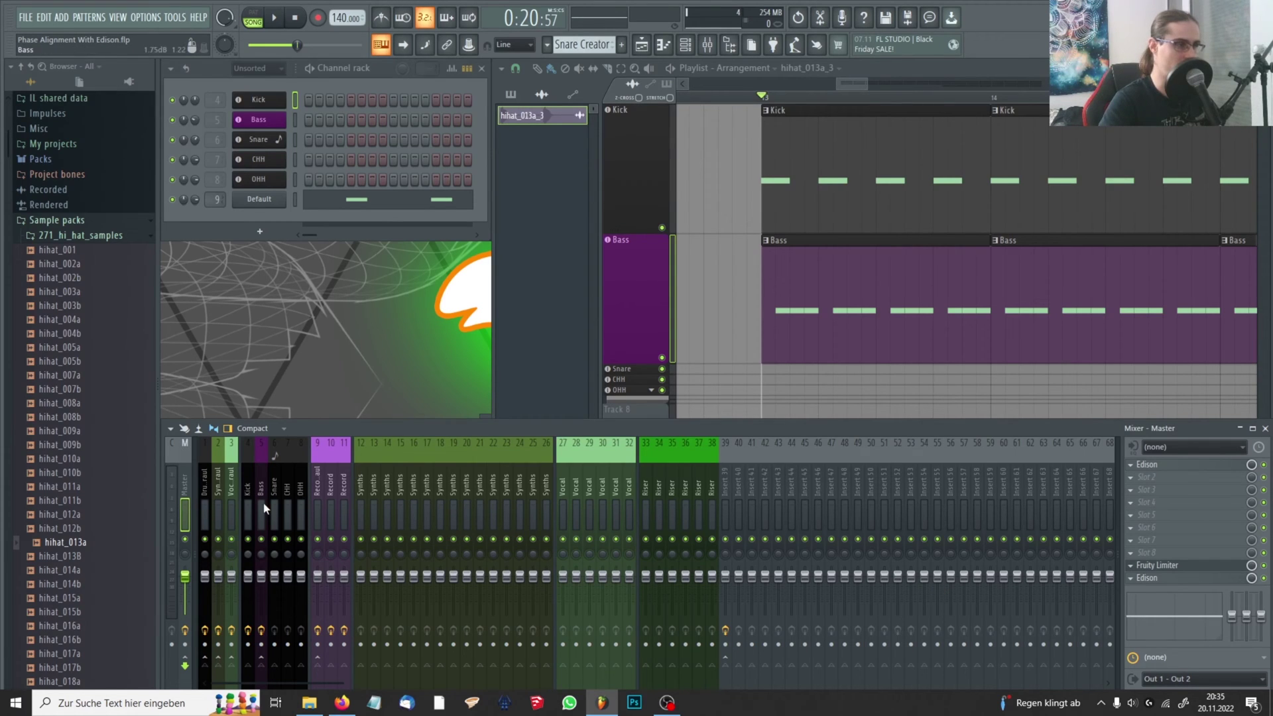
{"action": "left_click", "coordinate": [204, 502]}
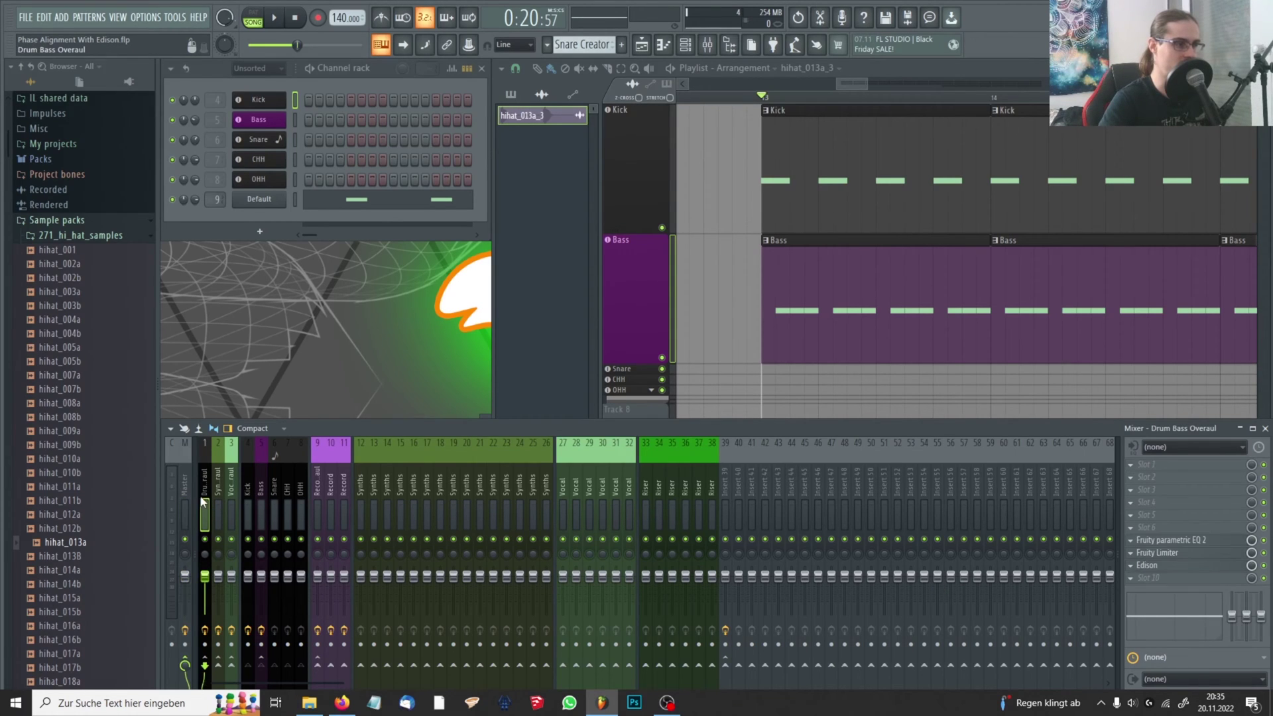
{"action": "left_click", "coordinate": [247, 502]}
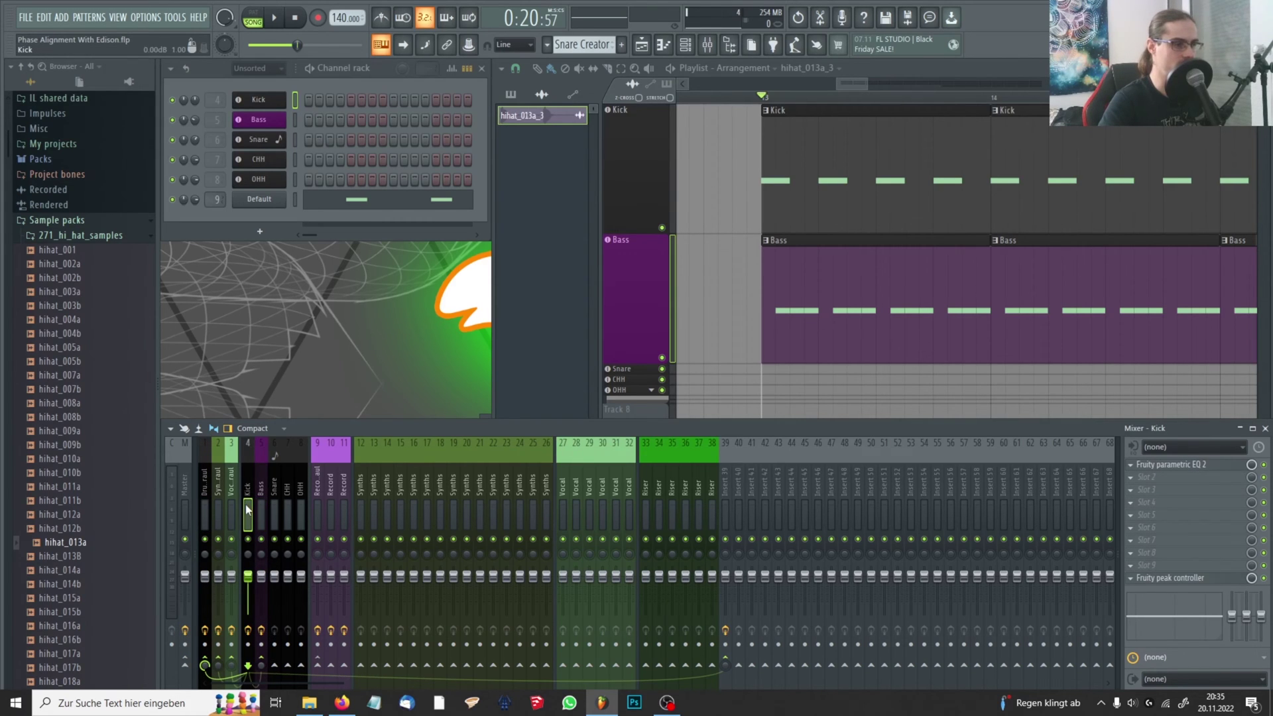
{"action": "left_click", "coordinate": [209, 503]}
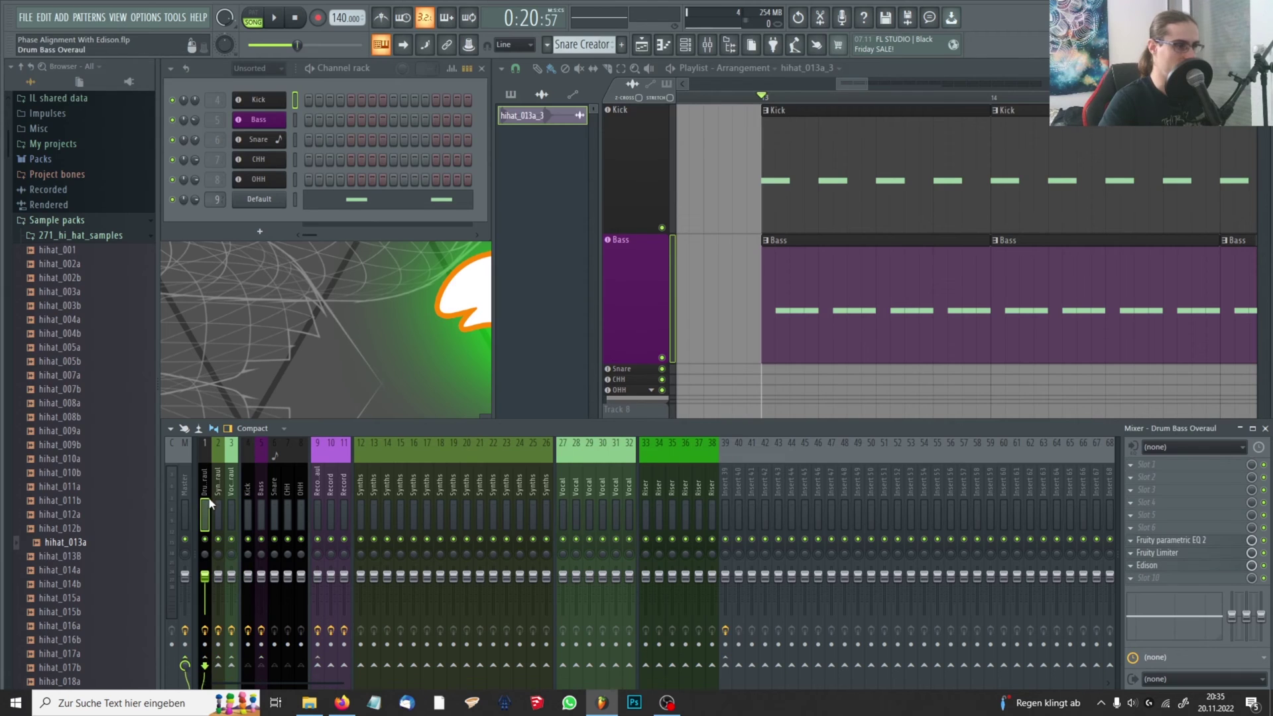
{"action": "left_click", "coordinate": [1168, 568]}
{"action": "left_click_drag", "start_coordinate": [705, 176], "coordinate": [522, 253]}
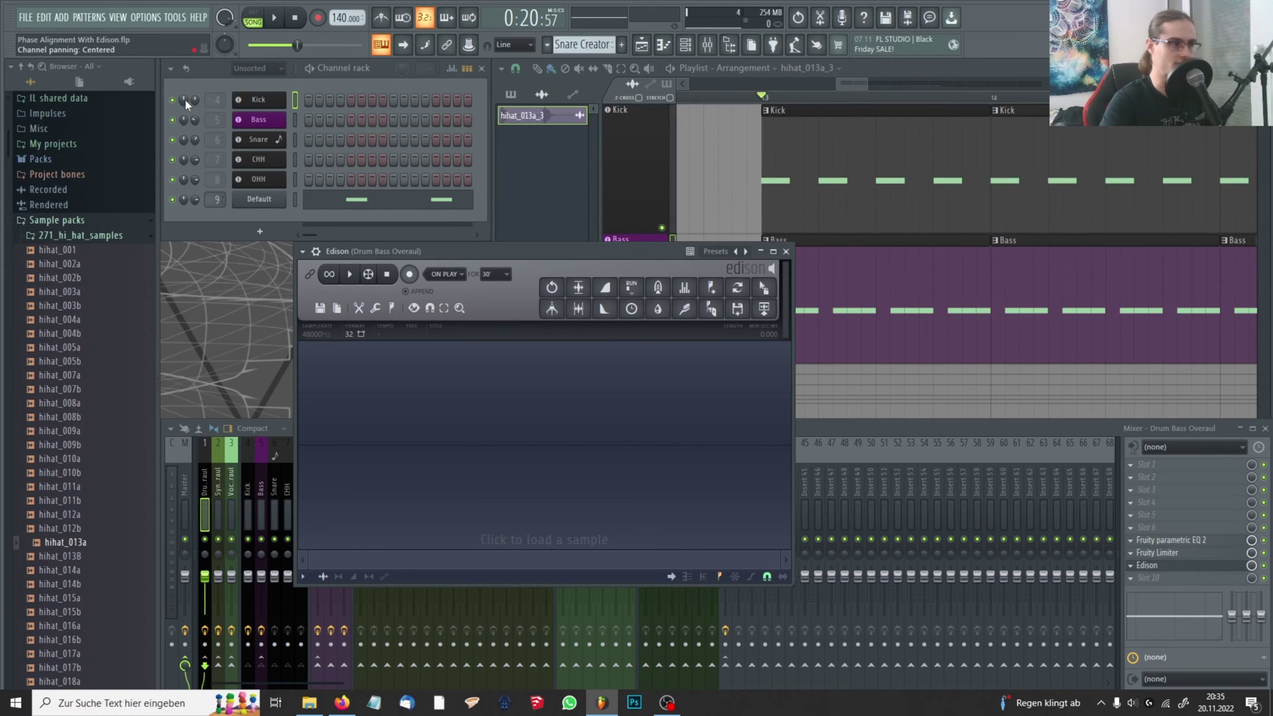
Step: Select bar 13 in the playlist and record about 0.8 s of its kick and bass playback into Edison
{"action": "left_click_drag", "start_coordinate": [182, 100], "coordinate": [182, 165]}
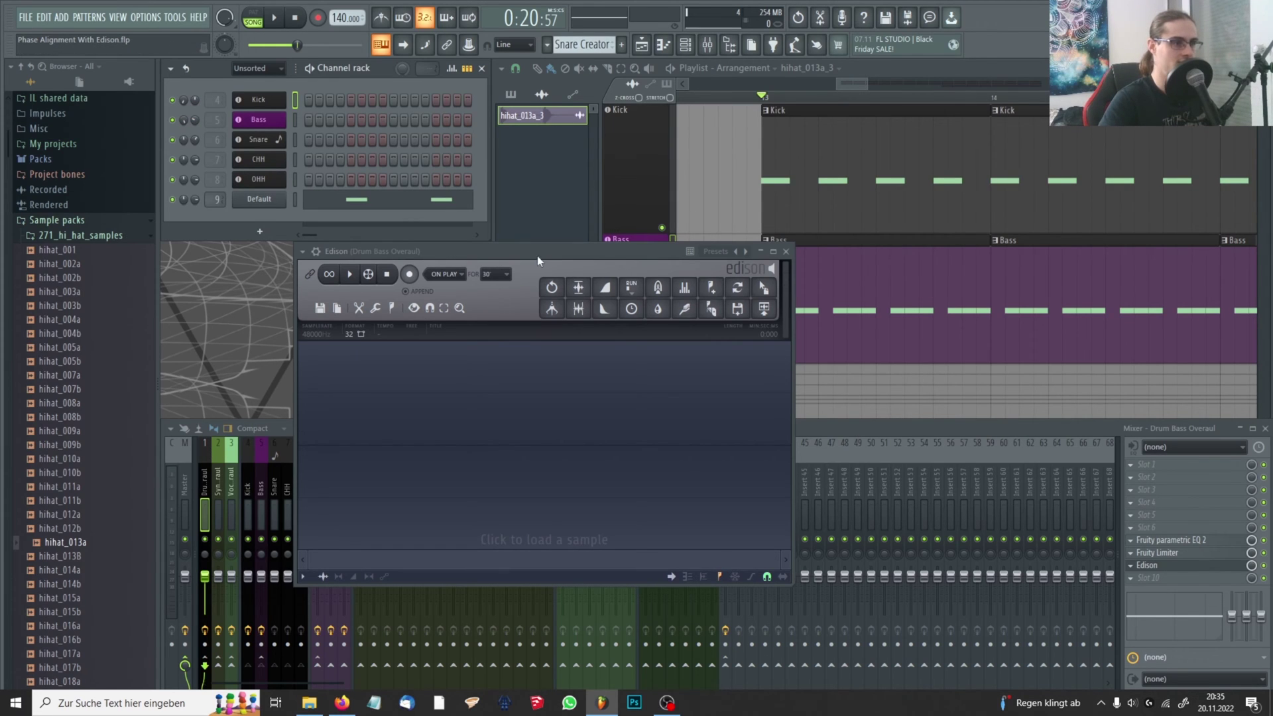
{"action": "left_click_drag", "start_coordinate": [536, 253], "coordinate": [620, 289]}
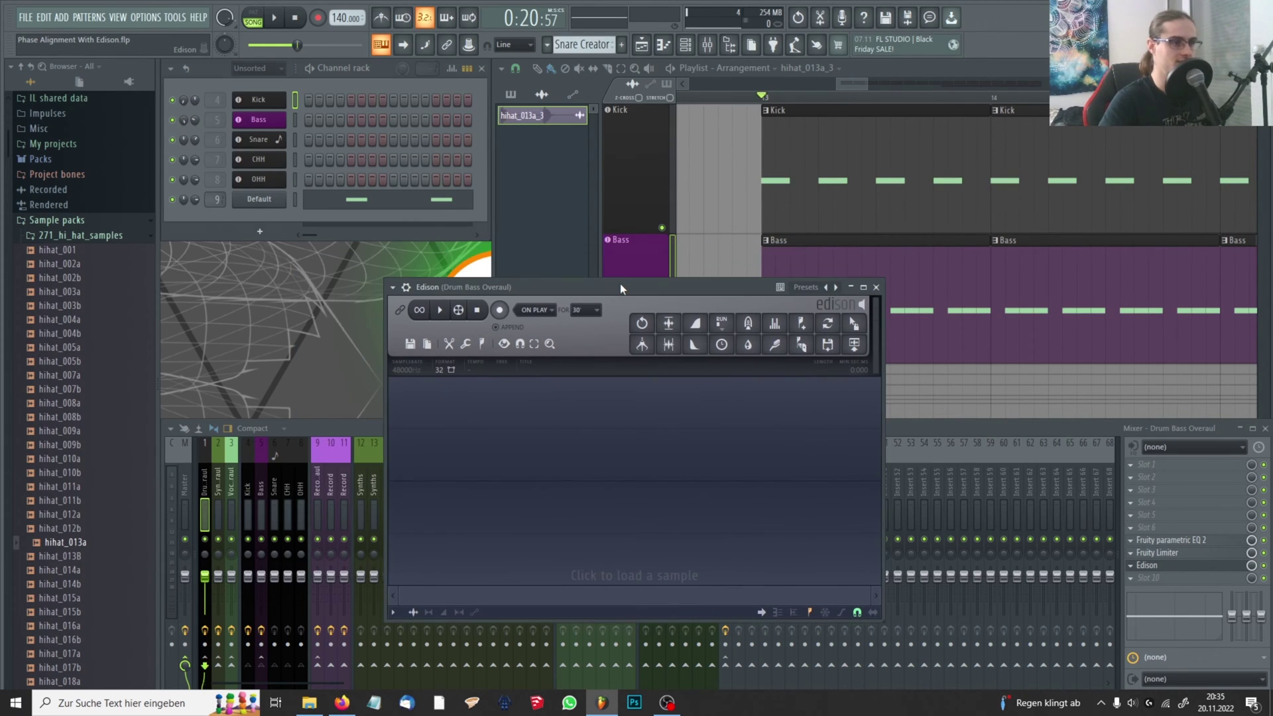
{"action": "left_click", "coordinate": [499, 310]}
{"action": "left_click_drag", "start_coordinate": [979, 102], "coordinate": [768, 101]}
{"action": "left_click", "coordinate": [462, 295]}
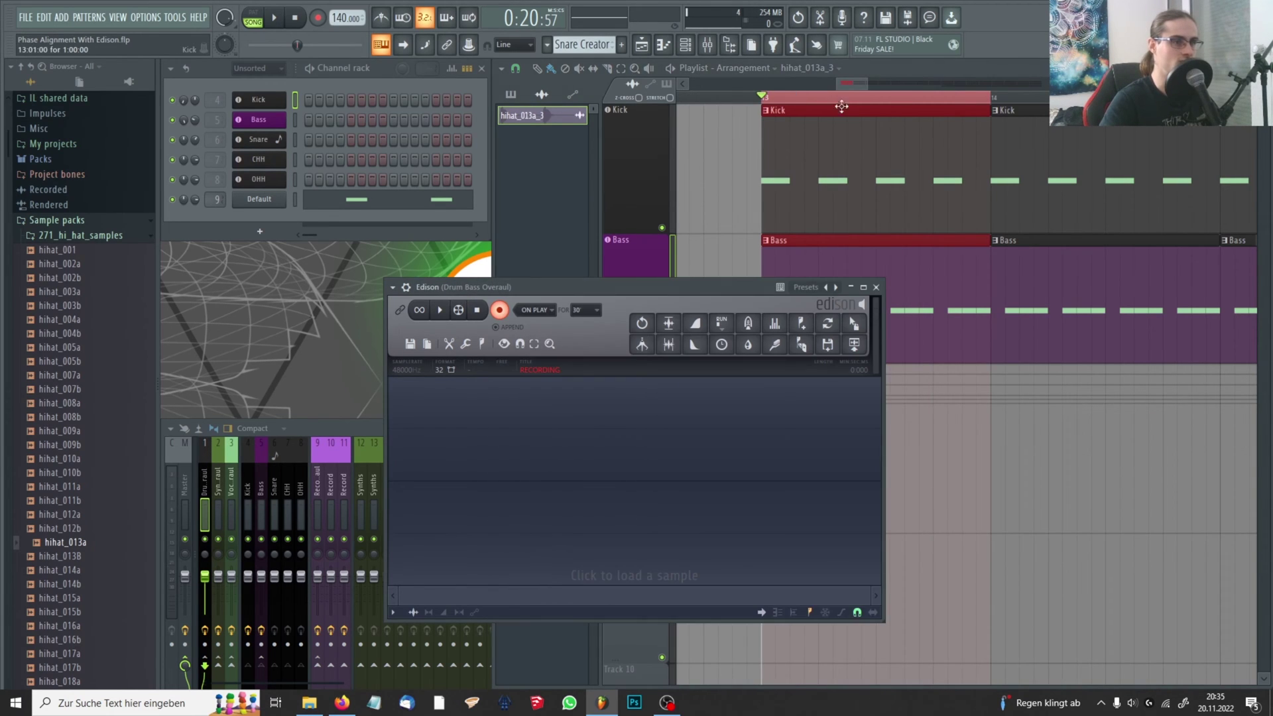
{"action": "left_click", "coordinate": [274, 18]}
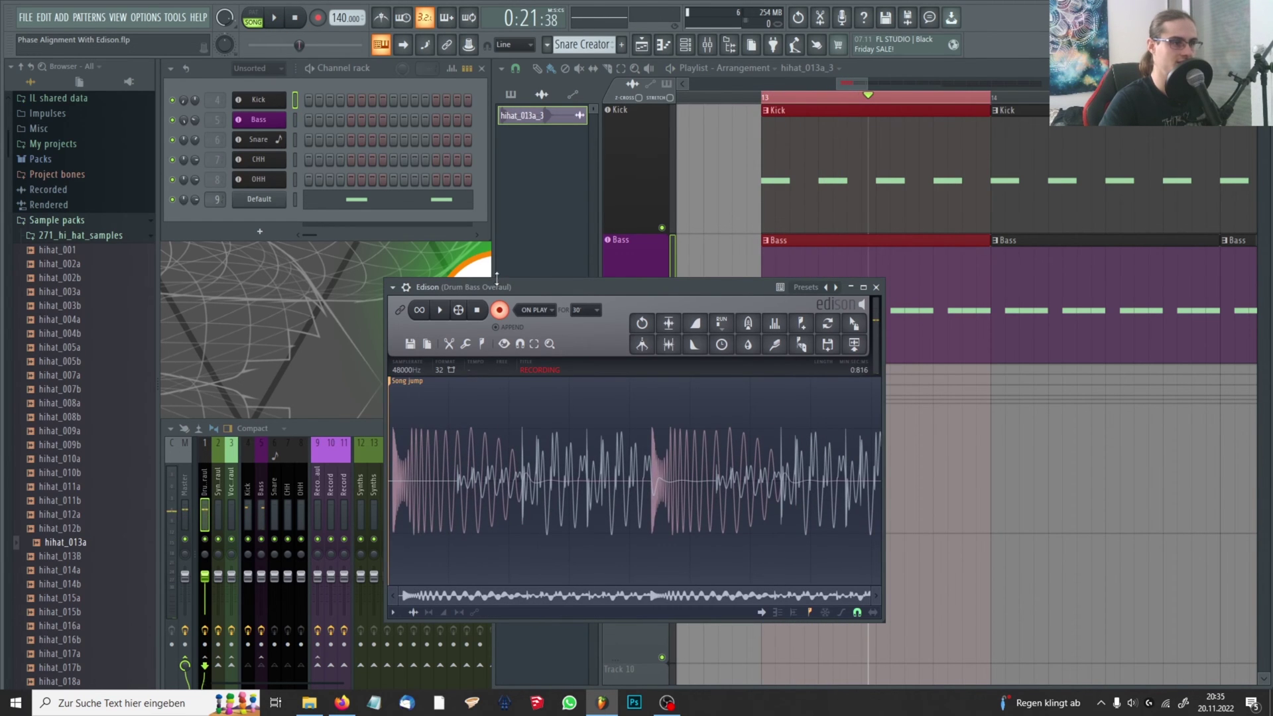
{"action": "left_click", "coordinate": [499, 310]}
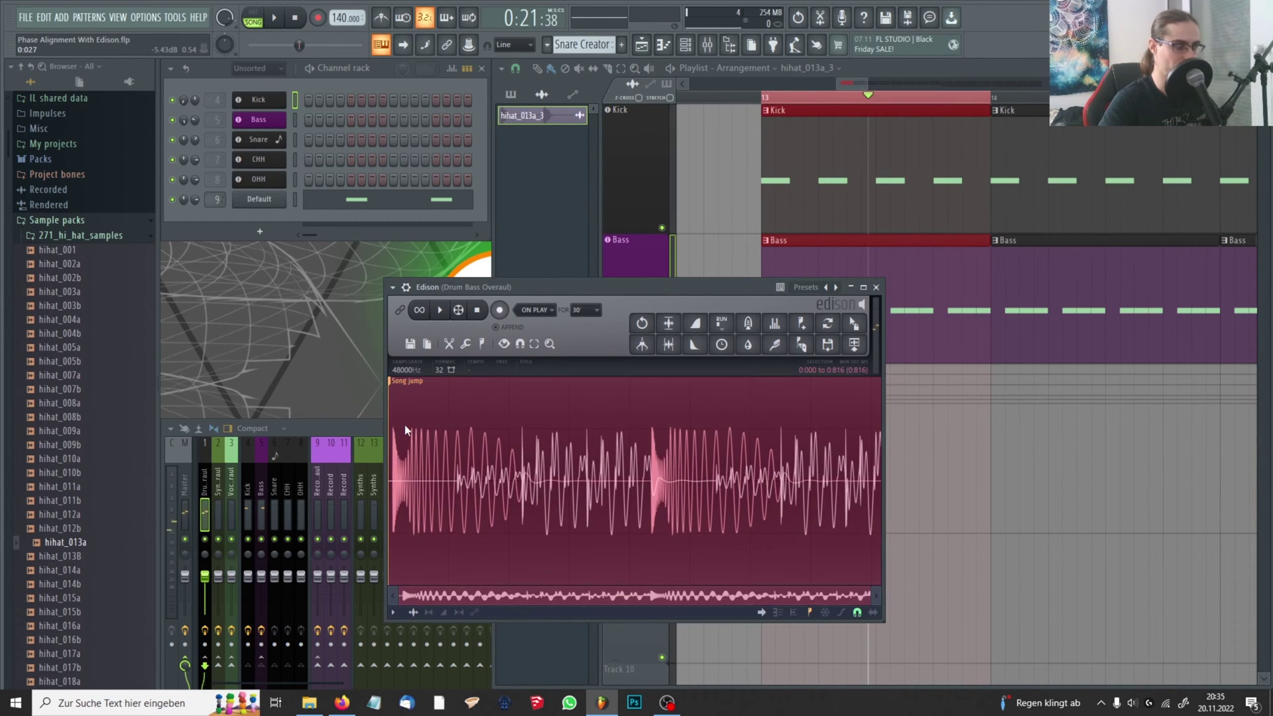
Step: Examine the recorded kick and bass waveforms up close, marking the stretch from 0.096 to 0.240 where they overlap
{"action": "scroll", "coordinate": [425, 425], "scroll_direction": "up", "scroll_amount": 6}
{"action": "scroll", "coordinate": [426, 429], "scroll_direction": "down", "scroll_amount": 6}
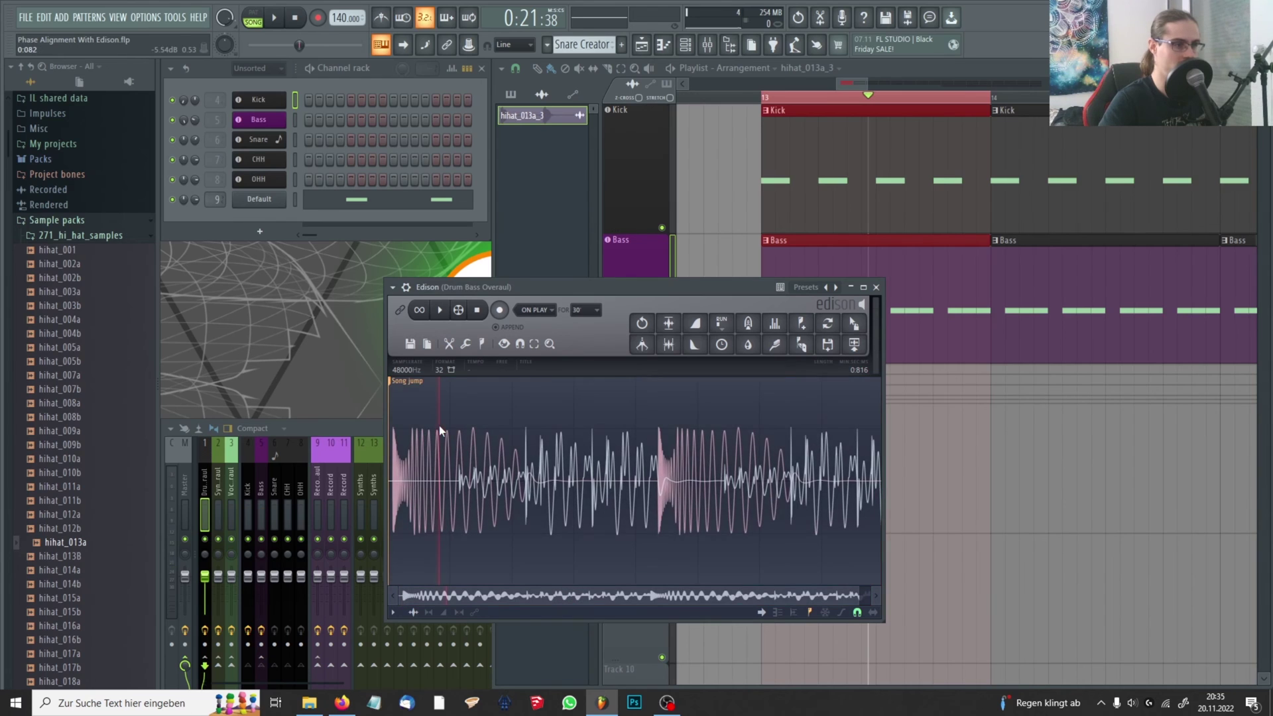
{"action": "scroll", "coordinate": [434, 423], "scroll_direction": "up", "scroll_amount": 4}
{"action": "left_click_drag", "start_coordinate": [511, 469], "coordinate": [781, 494]}
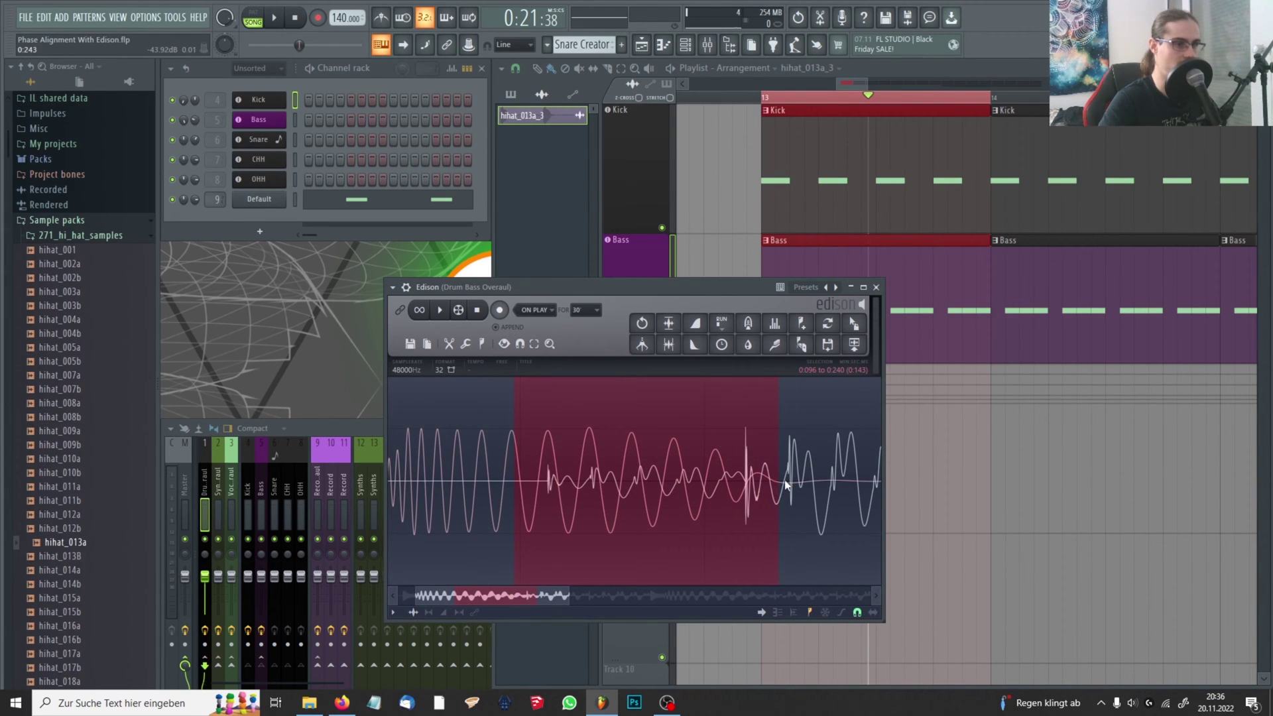
{"action": "scroll", "coordinate": [785, 483], "scroll_direction": "down", "scroll_amount": 2}
{"action": "scroll", "coordinate": [729, 491], "scroll_direction": "up", "scroll_amount": 3}
{"action": "scroll", "coordinate": [746, 502], "scroll_direction": "down", "scroll_amount": 2}
{"action": "scroll", "coordinate": [543, 474], "scroll_direction": "down", "scroll_amount": 2}
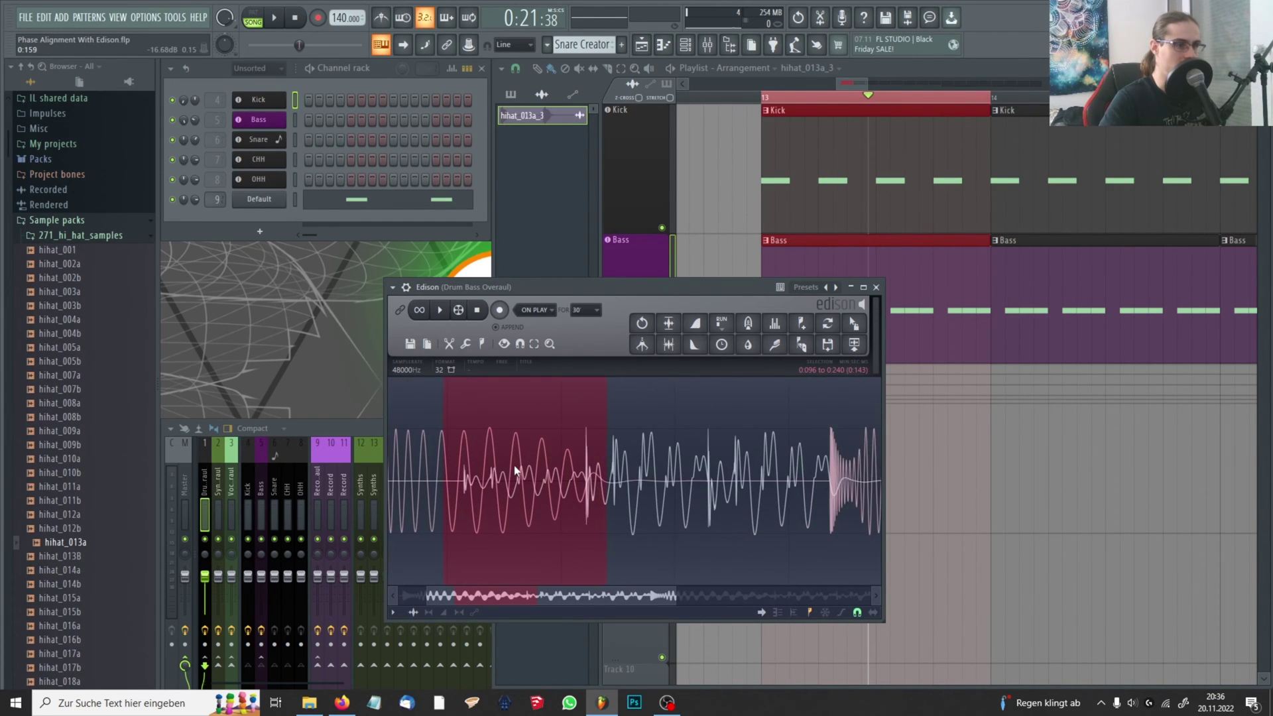
{"action": "scroll", "coordinate": [517, 471], "scroll_direction": "up", "scroll_amount": 1}
{"action": "scroll", "coordinate": [462, 456], "scroll_direction": "up", "scroll_amount": 2}
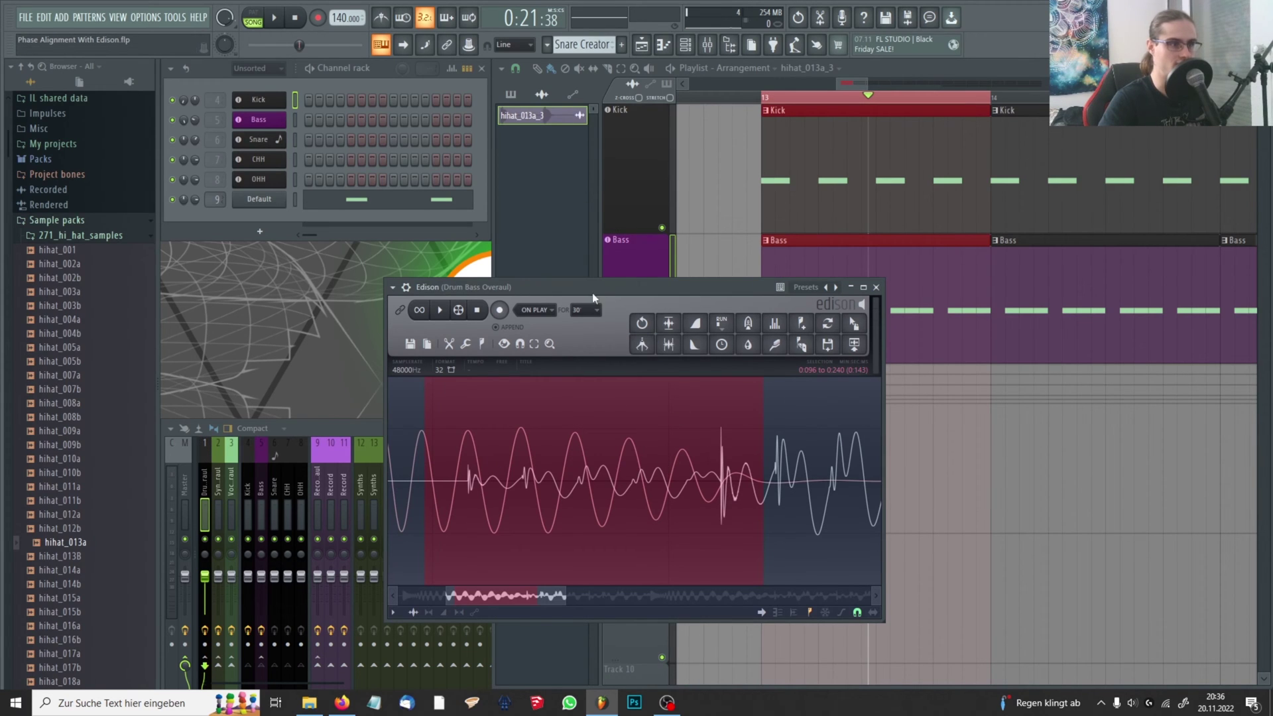
{"action": "left_click_drag", "start_coordinate": [586, 285], "coordinate": [686, 284]}
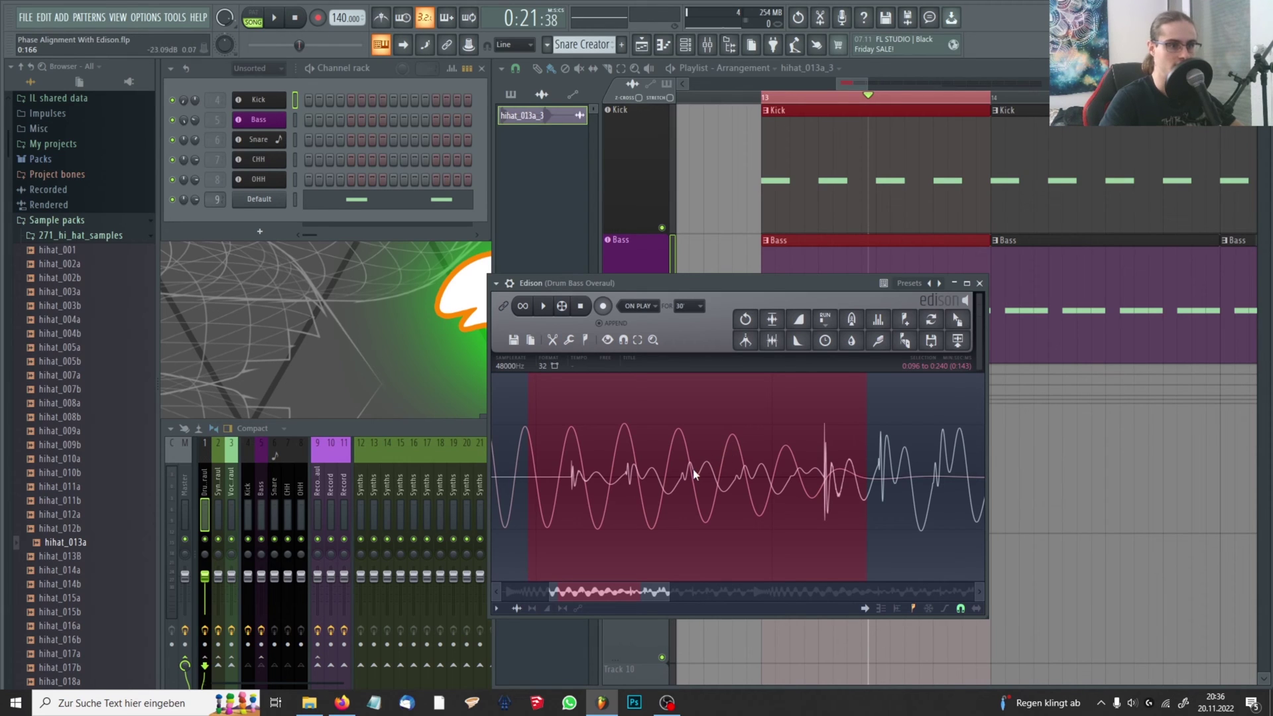
Step: Mark one cycle of the overlapping kick and bass waves from 0.165 to 0.188 in Edison, and clear the selection
{"action": "left_click", "coordinate": [761, 408]}
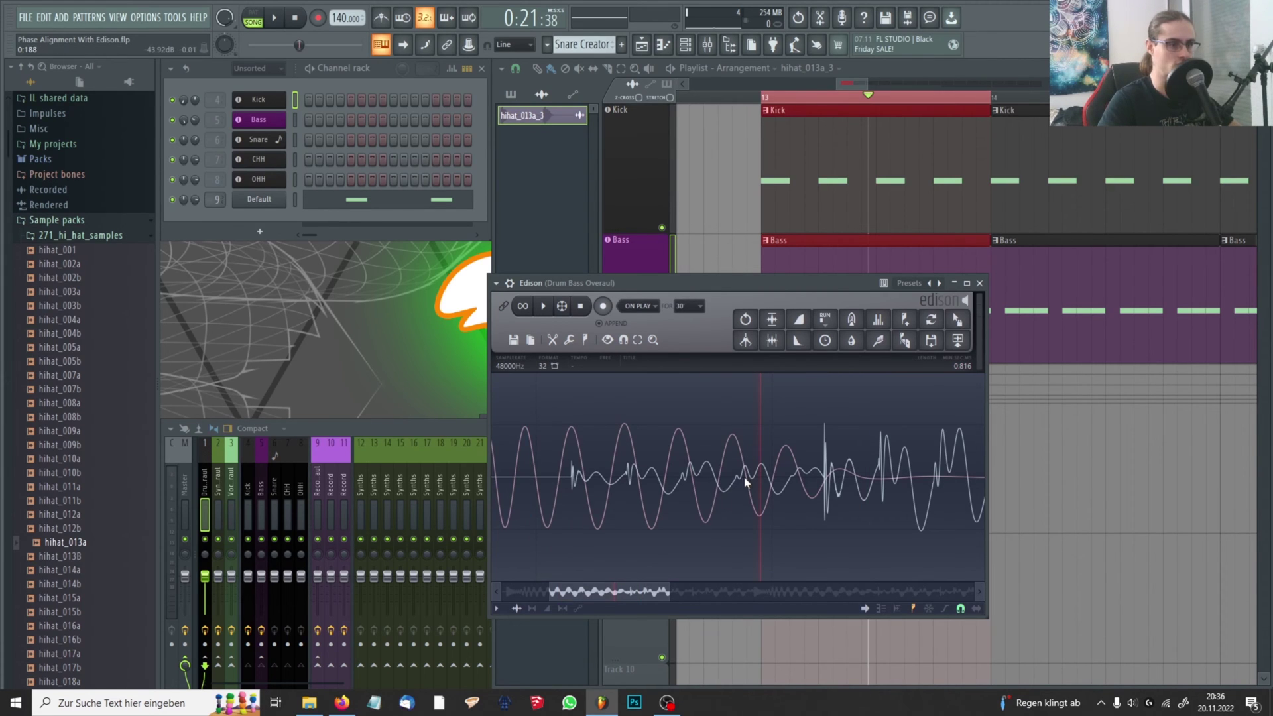
{"action": "left_click_drag", "start_coordinate": [745, 482], "coordinate": [691, 486]}
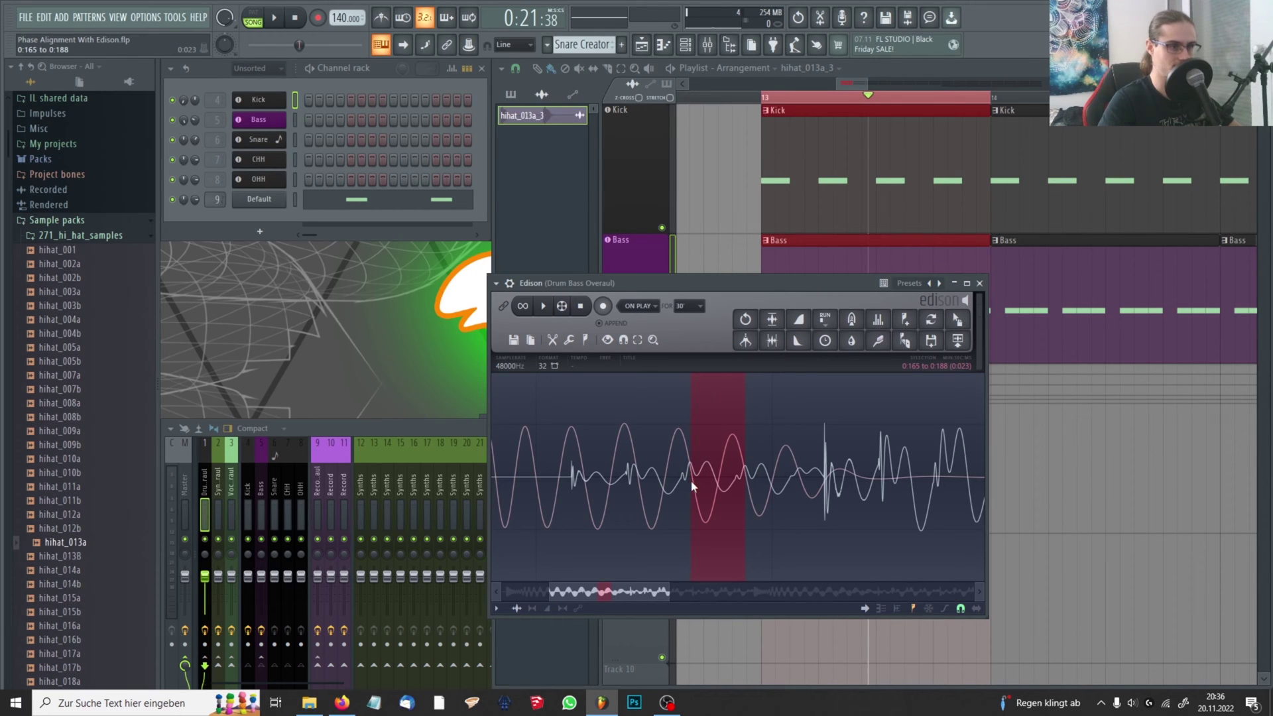
{"action": "right_click", "coordinate": [732, 405]}
{"action": "left_click", "coordinate": [732, 410]}
Step: Examine where the kick and bass waves cross and whether they move in opposite directions, between about 0.176 and 0.220
{"action": "scroll", "coordinate": [756, 486], "scroll_direction": "up", "scroll_amount": 3}
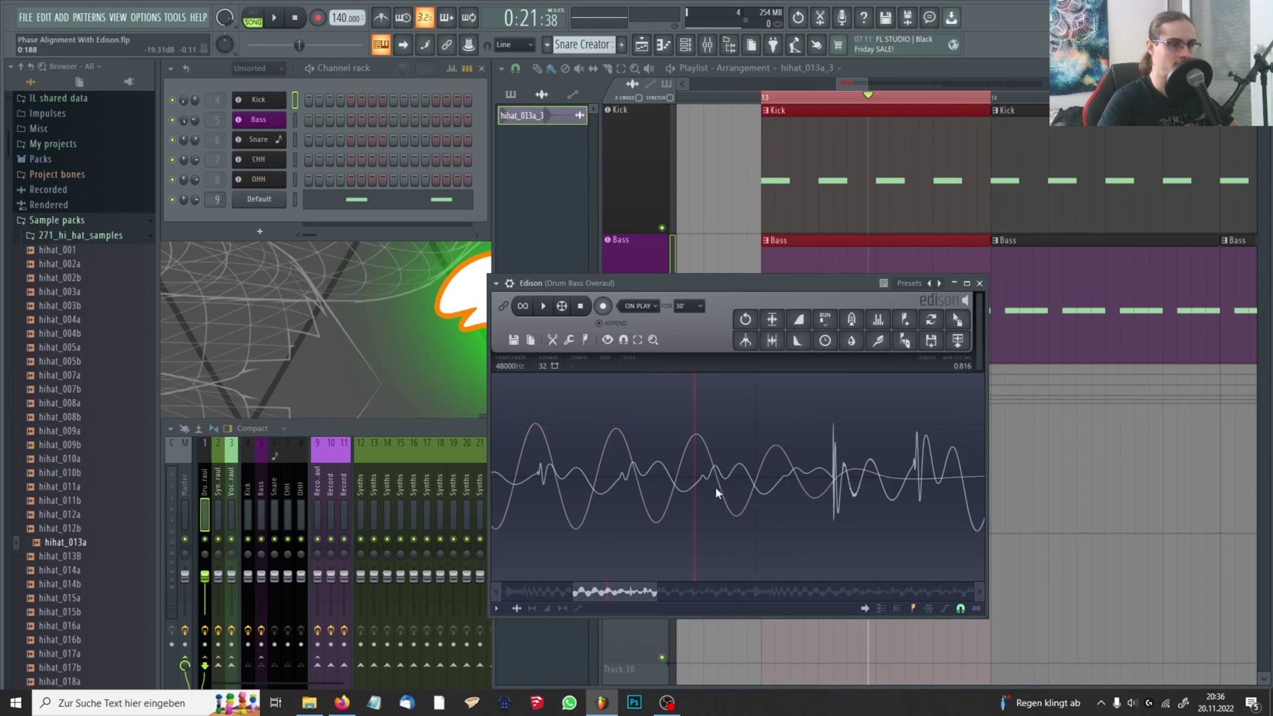
{"action": "scroll", "coordinate": [693, 488], "scroll_direction": "up", "scroll_amount": 3}
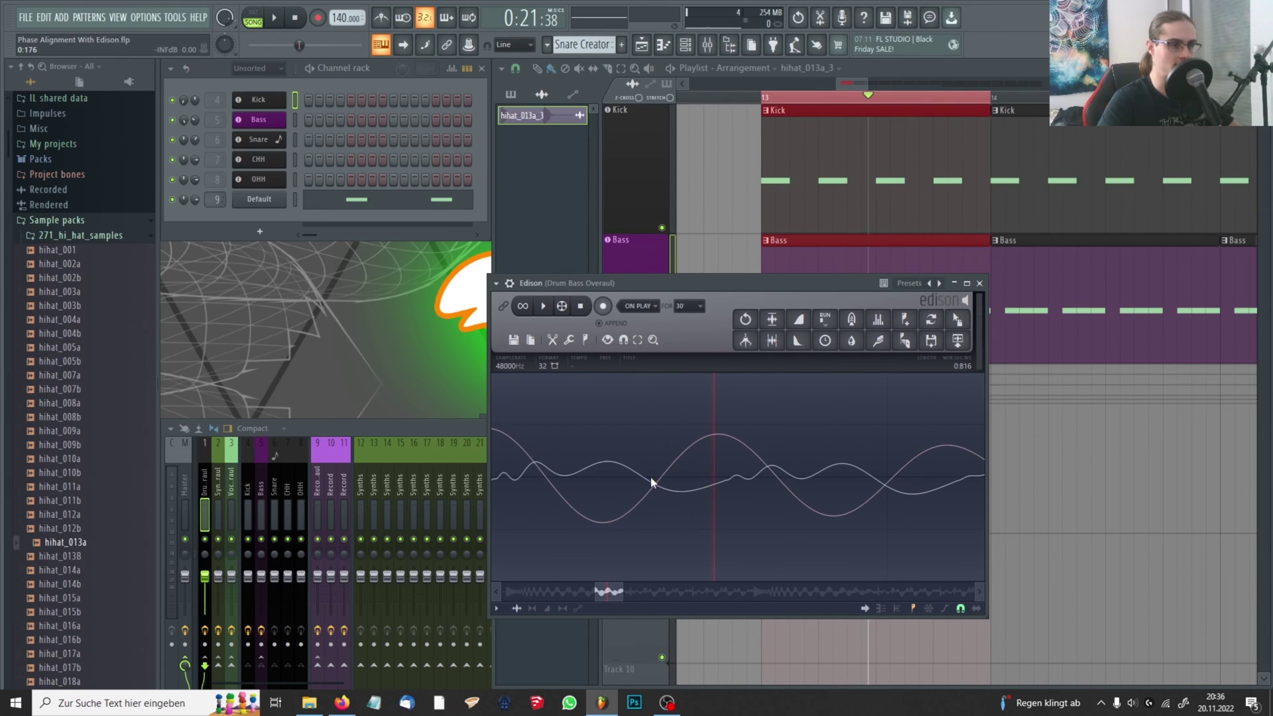
{"action": "scroll", "coordinate": [659, 482], "scroll_direction": "up", "scroll_amount": 4}
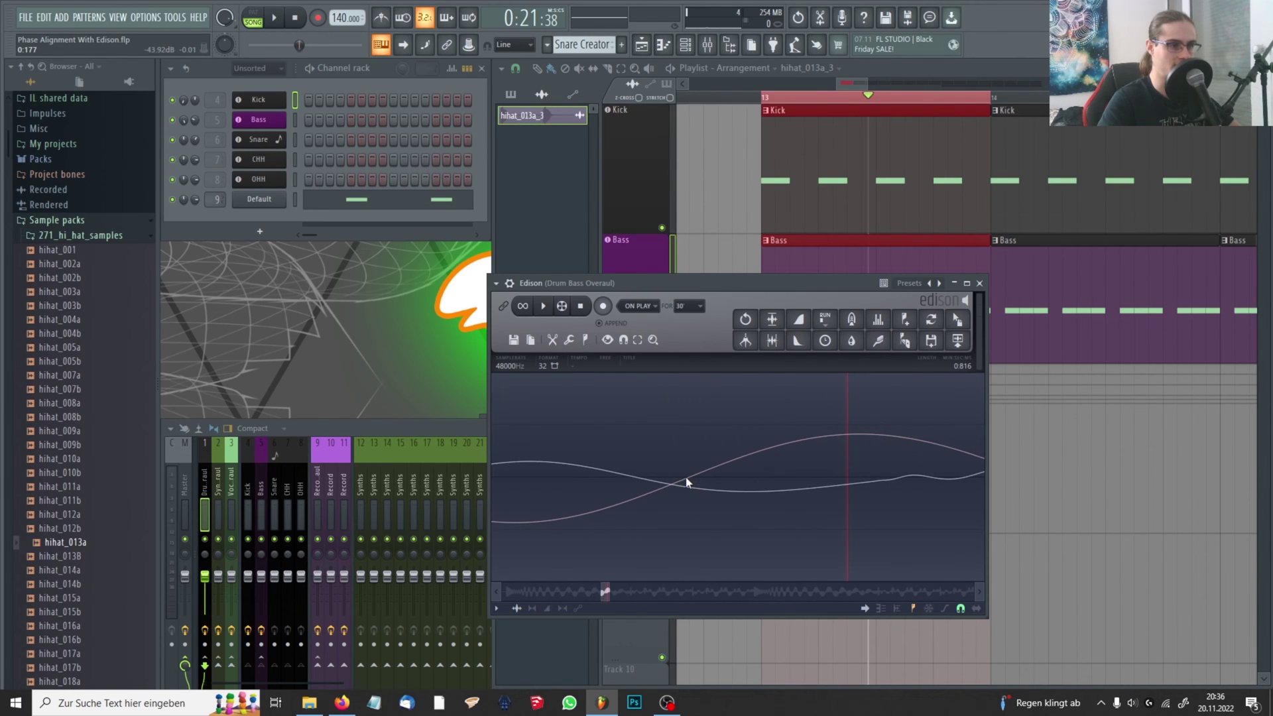
{"action": "scroll", "coordinate": [686, 482], "scroll_direction": "down", "scroll_amount": 1}
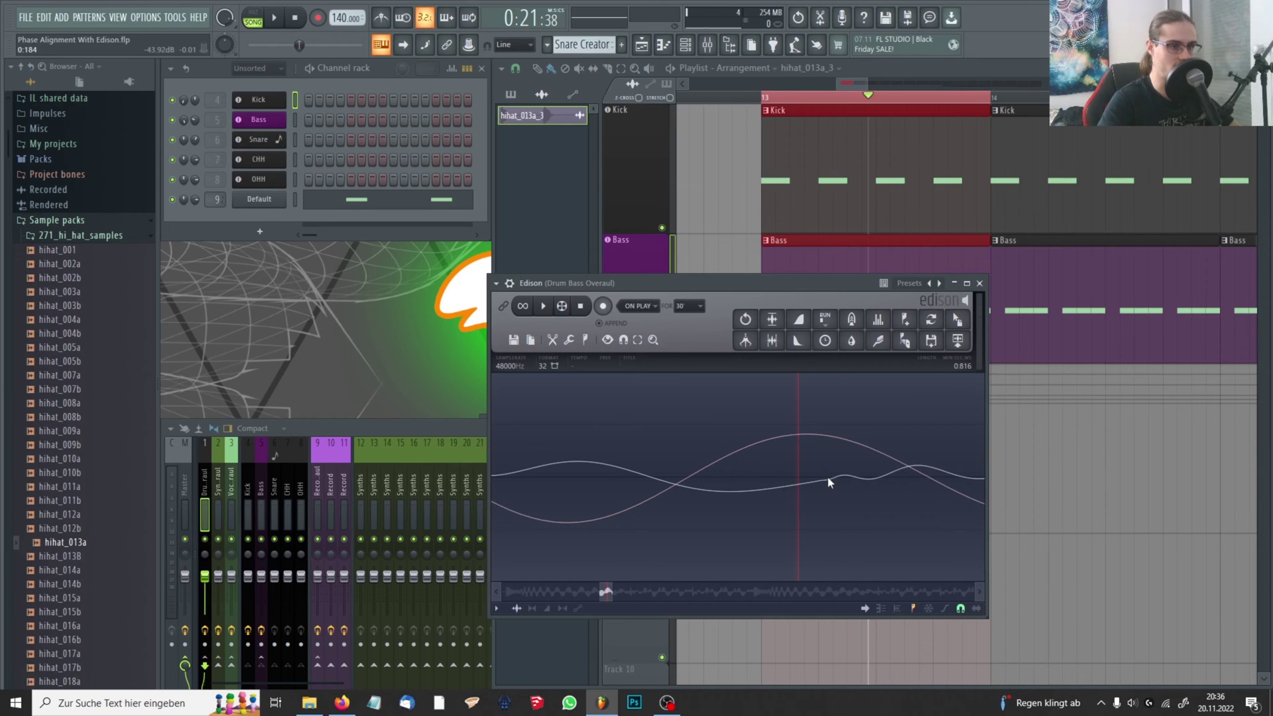
{"action": "scroll", "coordinate": [748, 484], "scroll_direction": "down", "scroll_amount": 5}
{"action": "scroll", "coordinate": [830, 484], "scroll_direction": "up", "scroll_amount": 4}
{"action": "scroll", "coordinate": [727, 483], "scroll_direction": "down", "scroll_amount": 4}
{"action": "scroll", "coordinate": [685, 482], "scroll_direction": "up", "scroll_amount": 3}
{"action": "scroll", "coordinate": [685, 482], "scroll_direction": "up", "scroll_amount": 2}
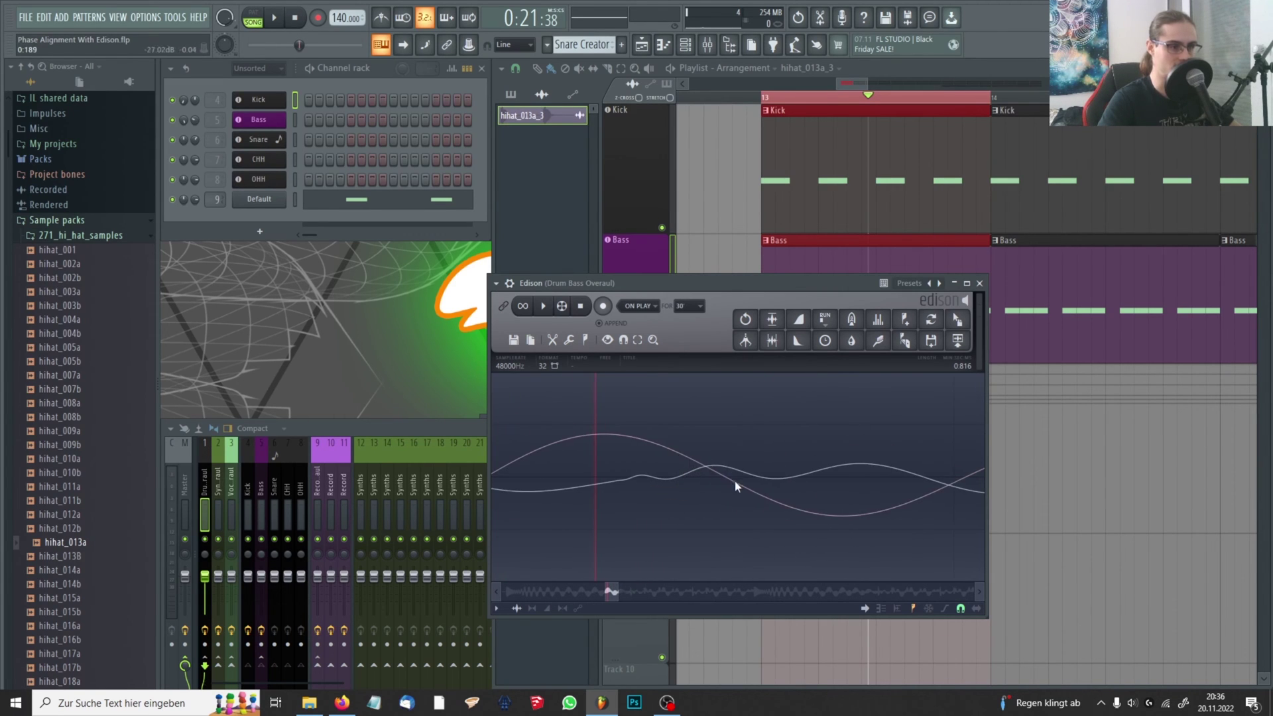
{"action": "scroll", "coordinate": [702, 480], "scroll_direction": "down", "scroll_amount": 4}
{"action": "scroll", "coordinate": [752, 486], "scroll_direction": "up", "scroll_amount": 4}
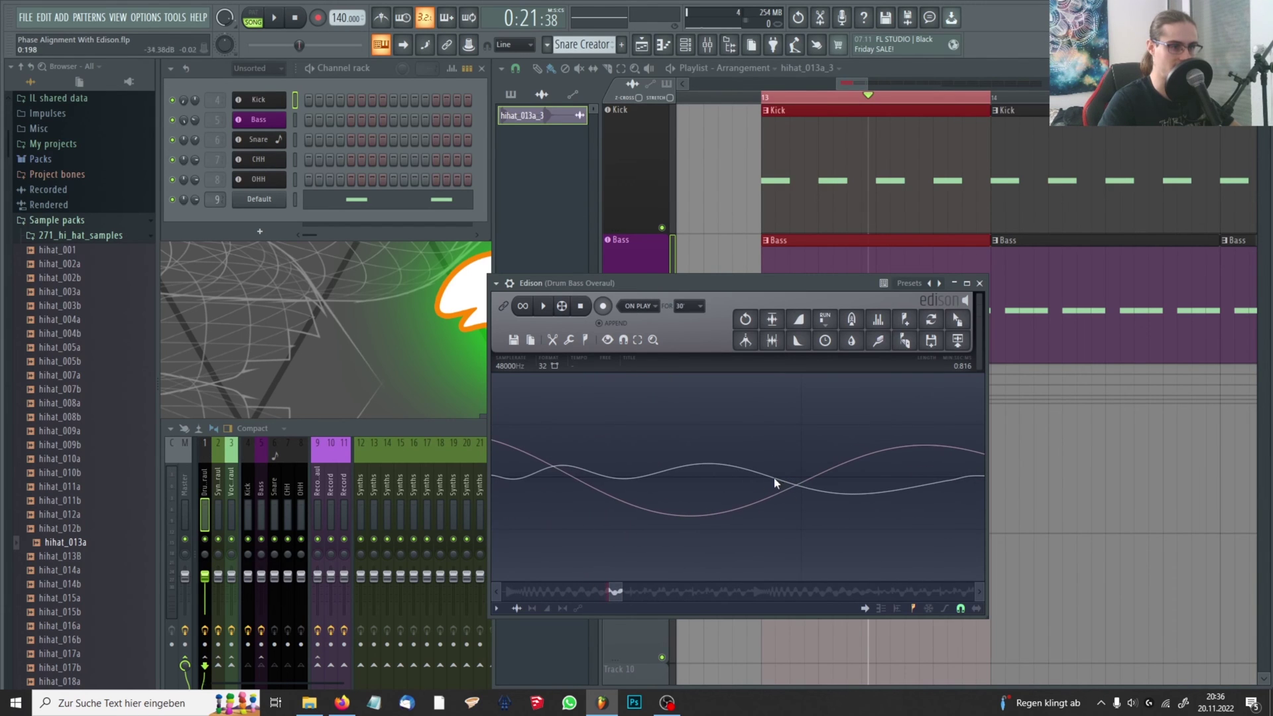
{"action": "scroll", "coordinate": [796, 468], "scroll_direction": "down", "scroll_amount": 4}
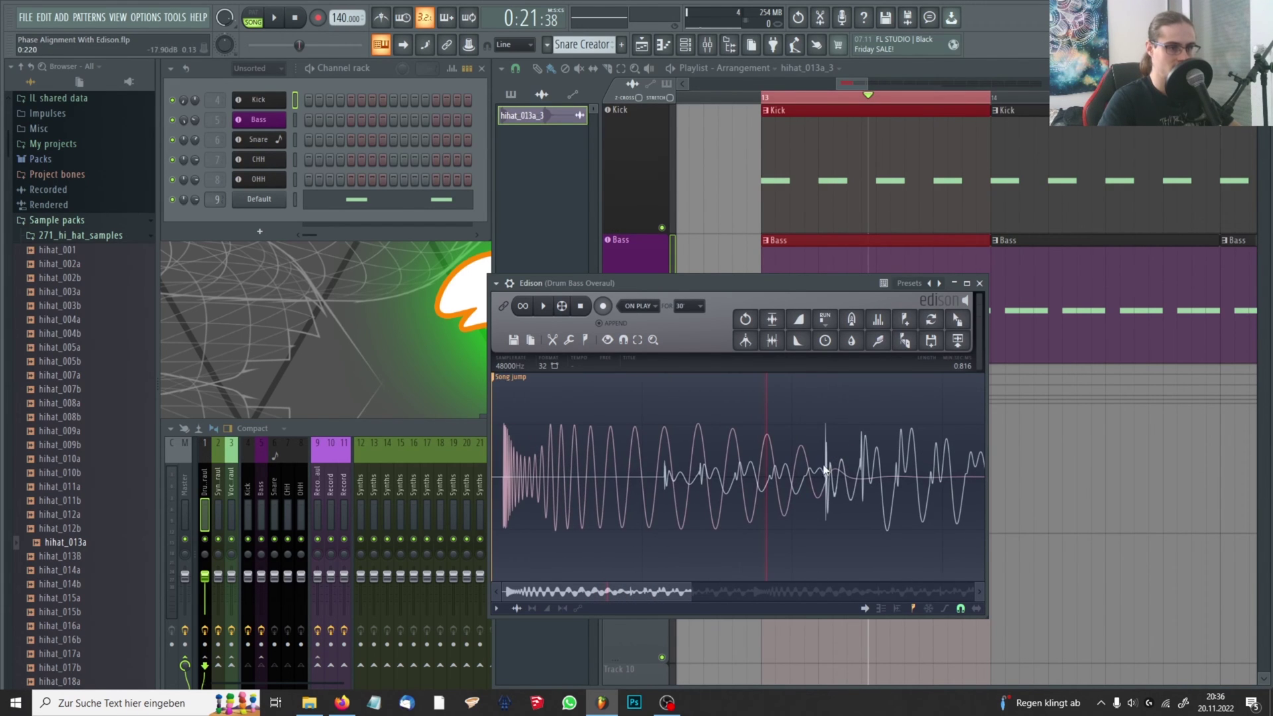
{"action": "scroll", "coordinate": [858, 495], "scroll_direction": "up", "scroll_amount": 2}
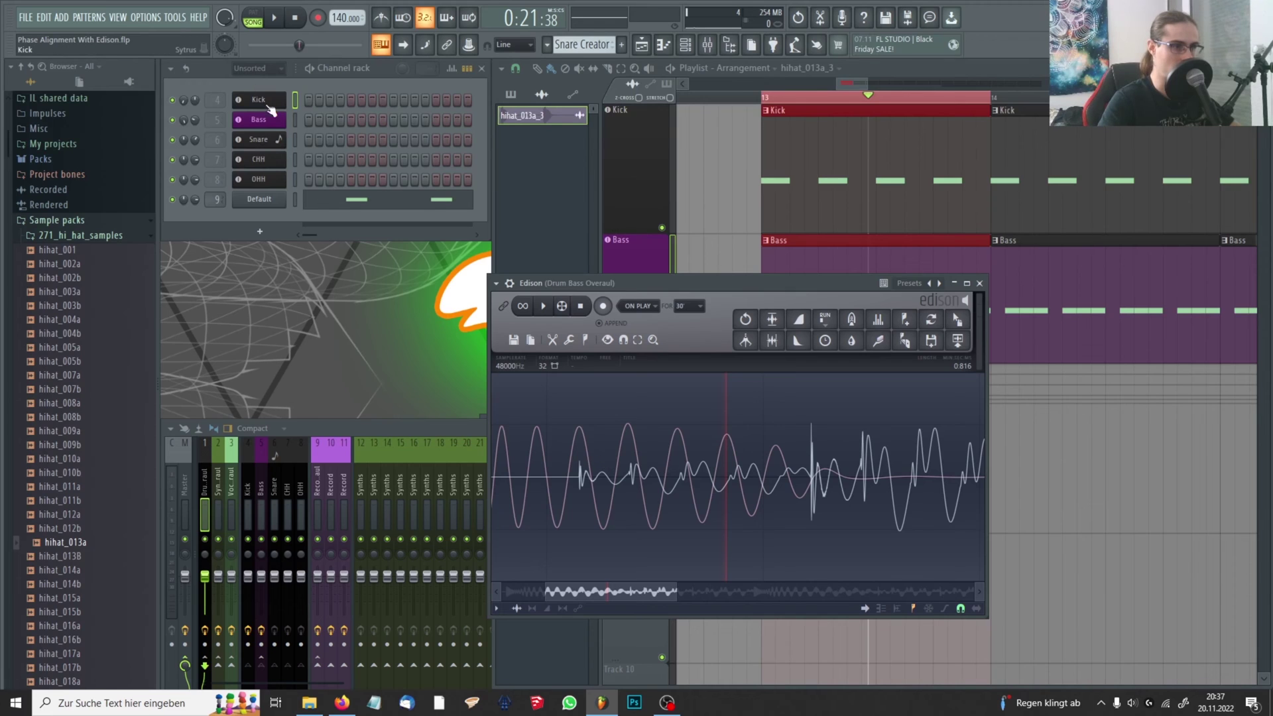
Step: Select and delete the entire kick and bass recording in Edison
{"action": "scroll", "coordinate": [669, 413], "scroll_direction": "down", "scroll_amount": 3}
{"action": "key", "text": "ctrl+a"}
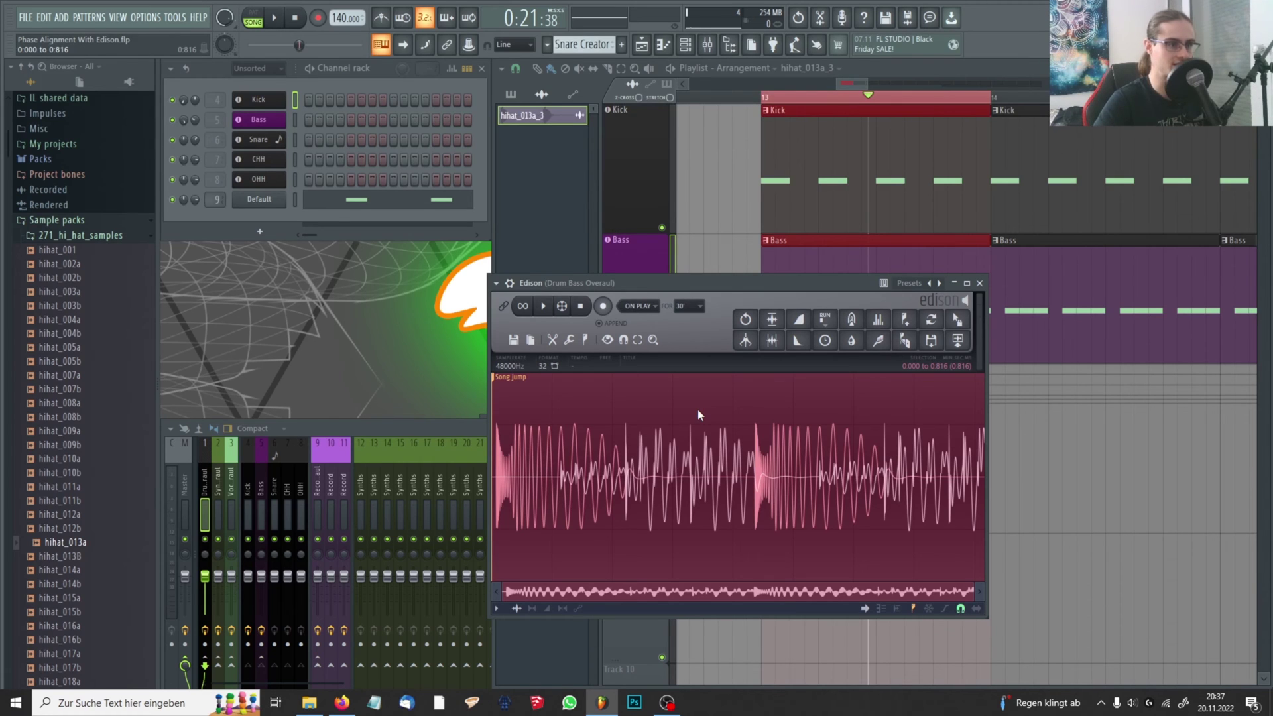
{"action": "key", "text": "Delete"}
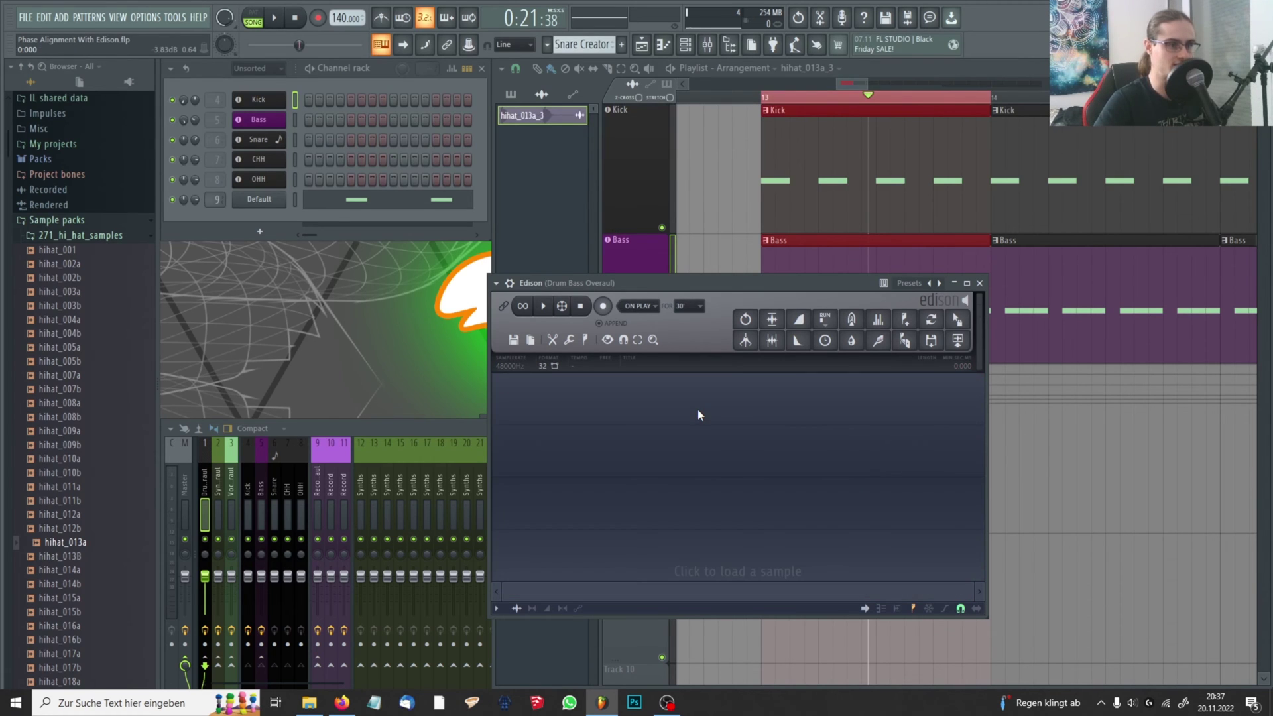
Step: Open the Kick's Sytrus synth, set operator 1's starting phase to 50%, and arrange its window alongside Edison
{"action": "left_click", "coordinate": [262, 100]}
{"action": "left_click_drag", "start_coordinate": [641, 260], "coordinate": [717, 245]}
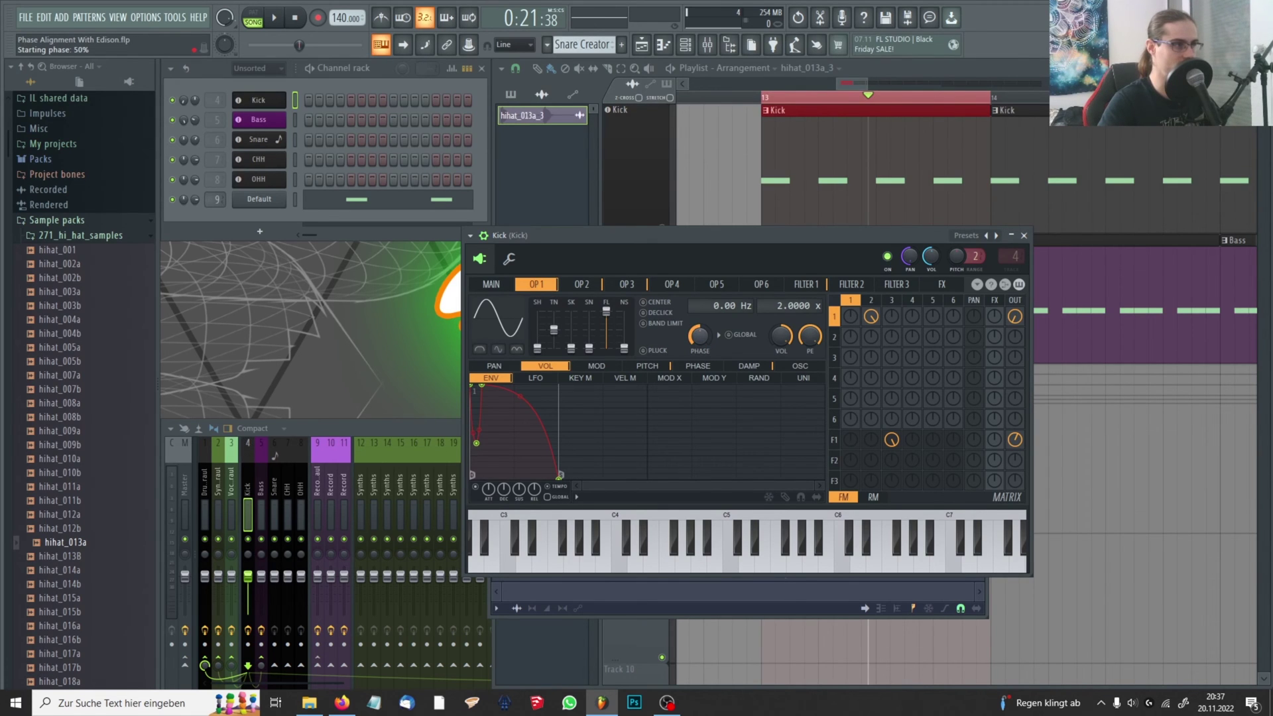
{"action": "left_click_drag", "start_coordinate": [790, 236], "coordinate": [820, 329]}
{"action": "left_click_drag", "start_coordinate": [766, 297], "coordinate": [732, 209]}
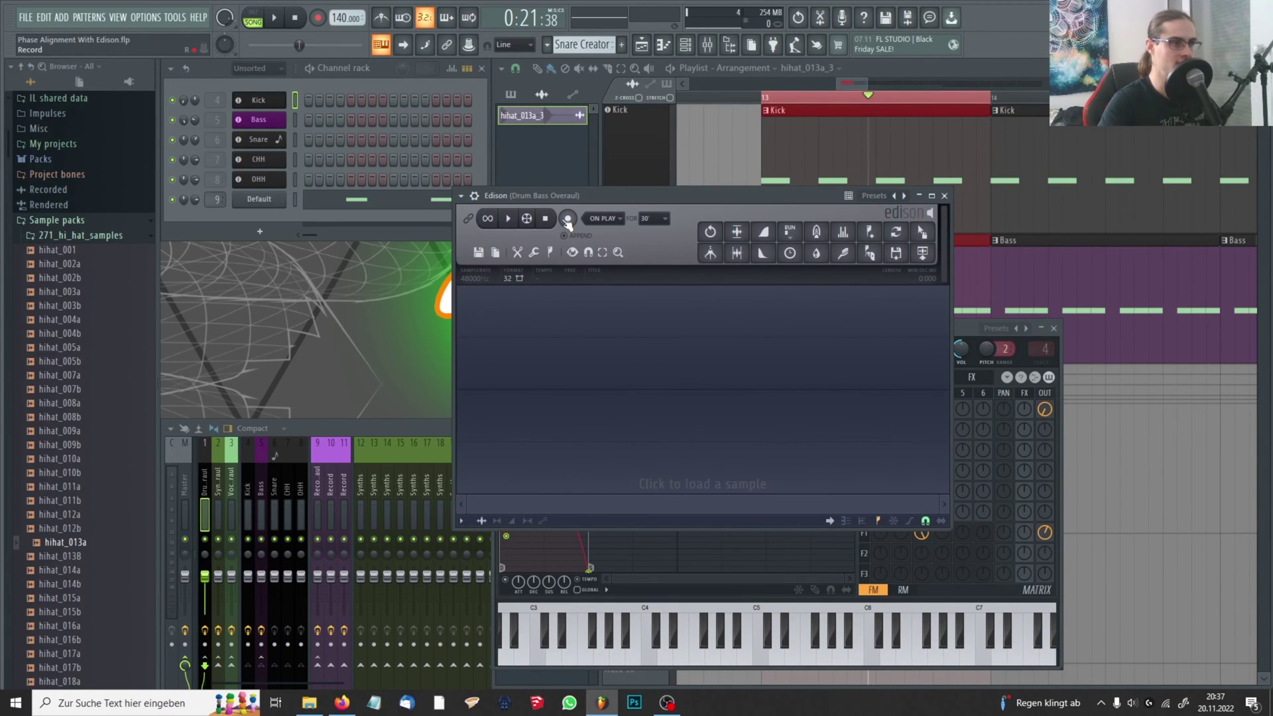
Step: Record about 0.5 s of the kick and bass playback into Edison and inspect where their waves overlap
{"action": "key", "text": "space"}
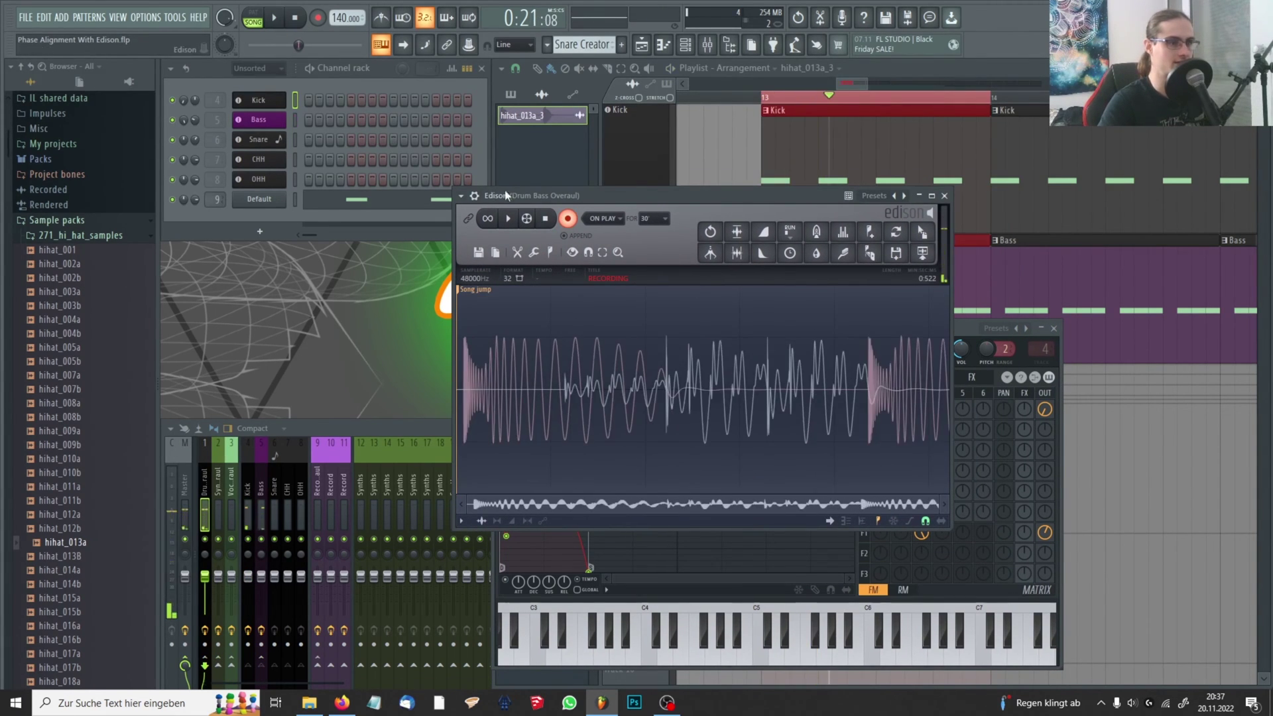
{"action": "left_click", "coordinate": [568, 218]}
{"action": "scroll", "coordinate": [536, 342], "scroll_direction": "up", "scroll_amount": 5}
{"action": "scroll", "coordinate": [536, 347], "scroll_direction": "down", "scroll_amount": 2}
{"action": "scroll", "coordinate": [905, 403], "scroll_direction": "up", "scroll_amount": 2}
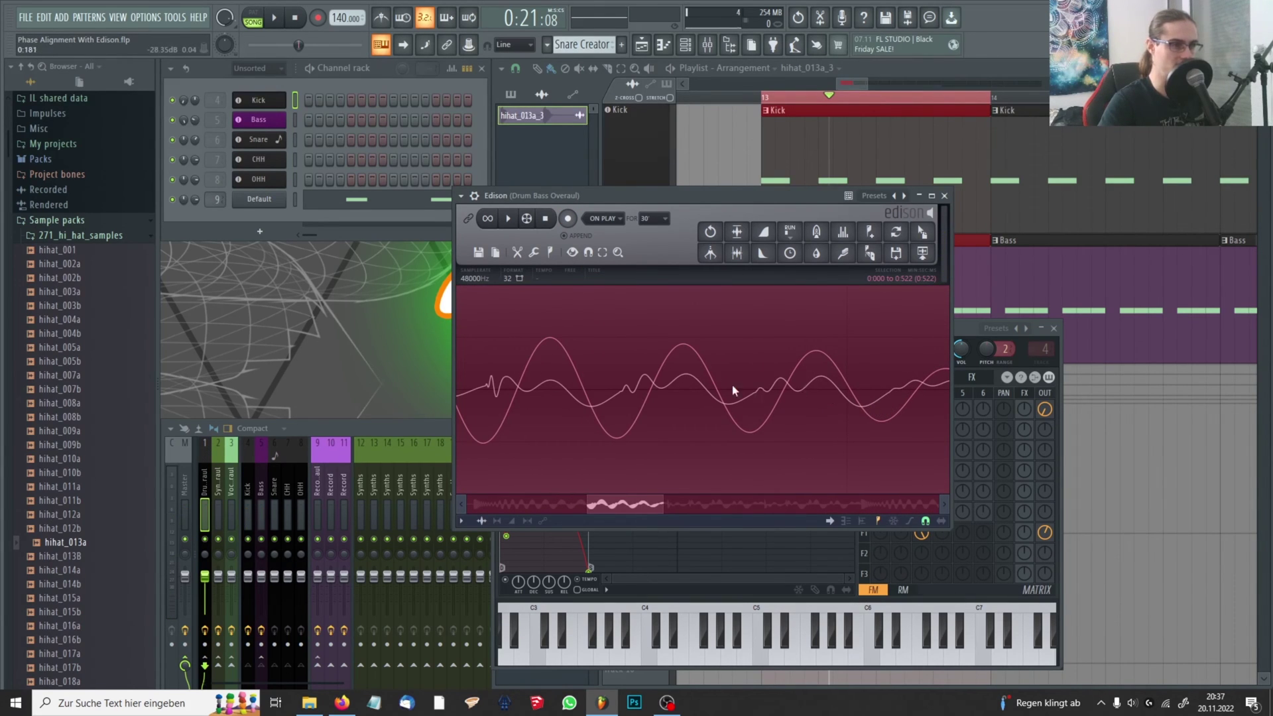
{"action": "scroll", "coordinate": [717, 400], "scroll_direction": "up", "scroll_amount": 2}
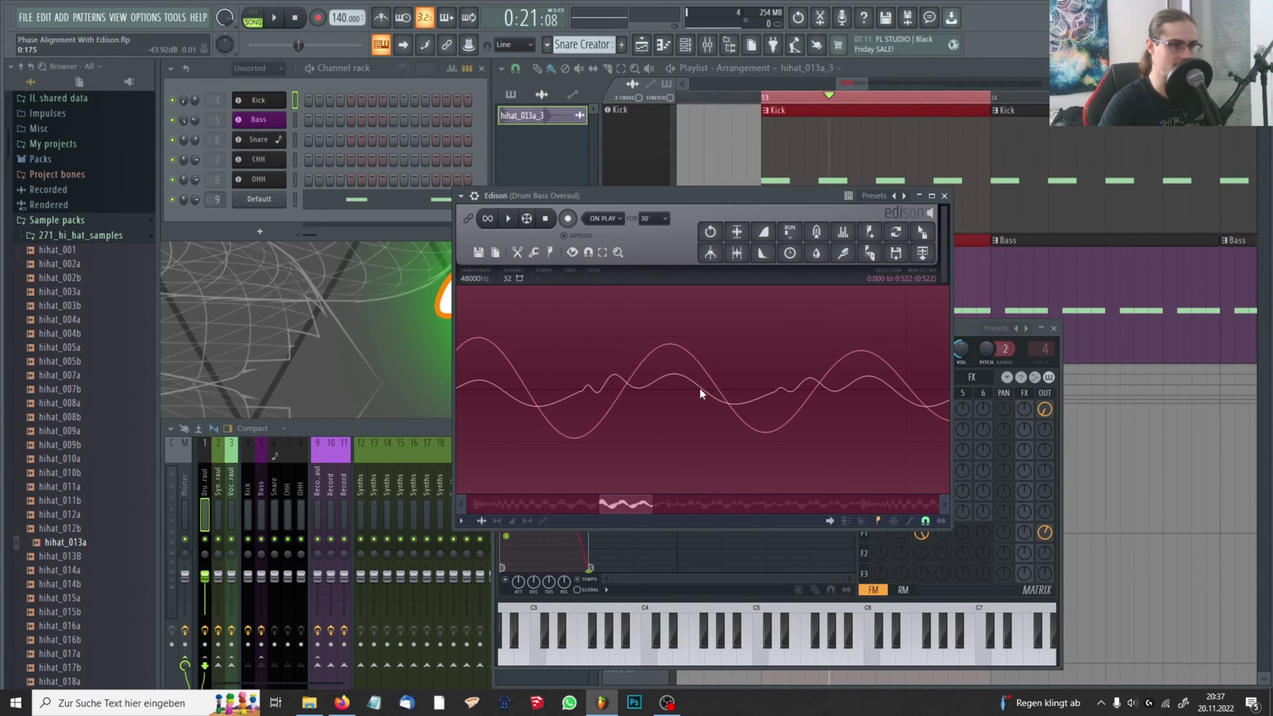
Step: Raise the starting phase of the Kick's operator 1 slightly above 50% and delete the old take from Edison
{"action": "left_click_drag", "start_coordinate": [745, 196], "coordinate": [542, 158]}
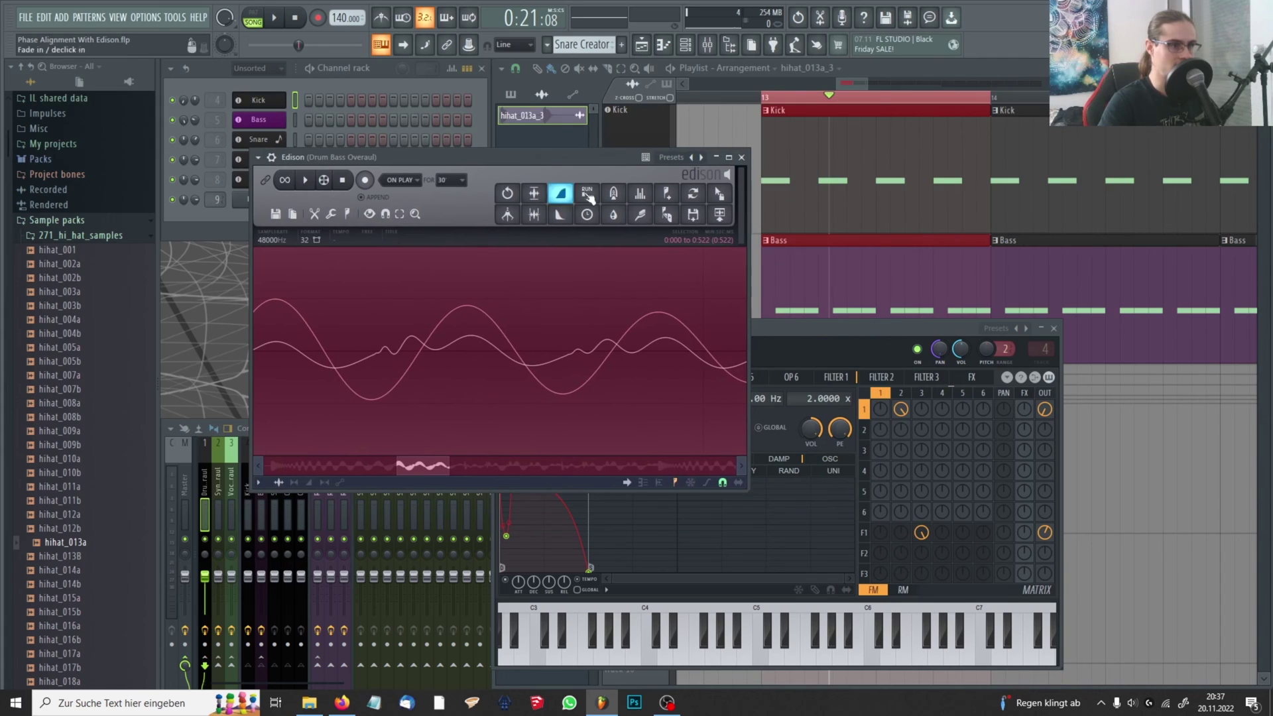
{"action": "left_click", "coordinate": [789, 335]}
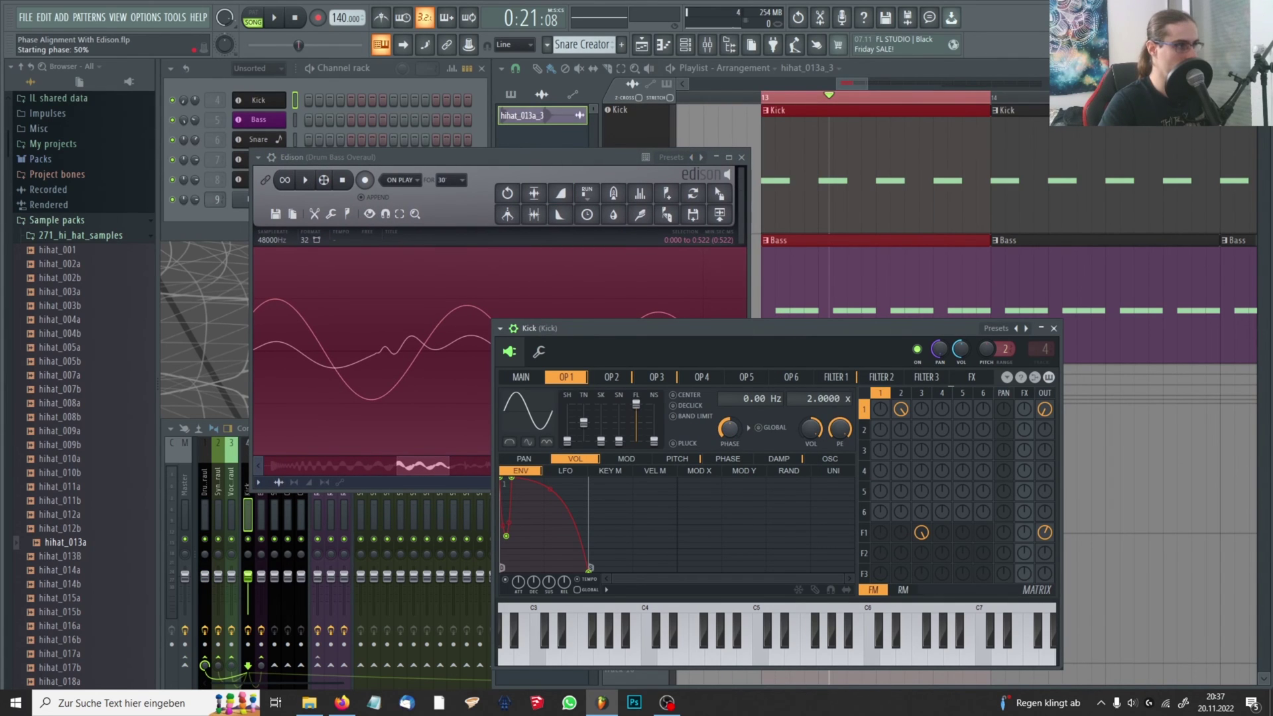
{"action": "left_click_drag", "start_coordinate": [729, 428], "coordinate": [729, 424]}
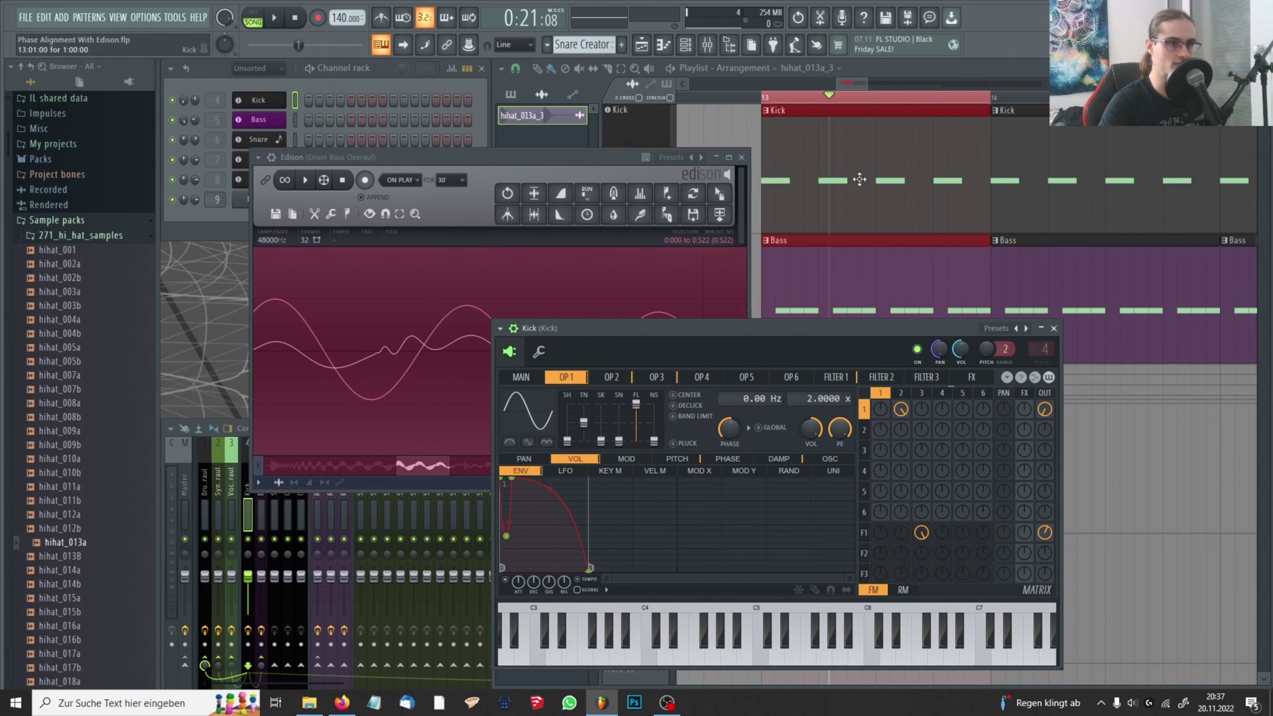
{"action": "left_click", "coordinate": [605, 163]}
{"action": "left_click_drag", "start_coordinate": [604, 163], "coordinate": [663, 167]}
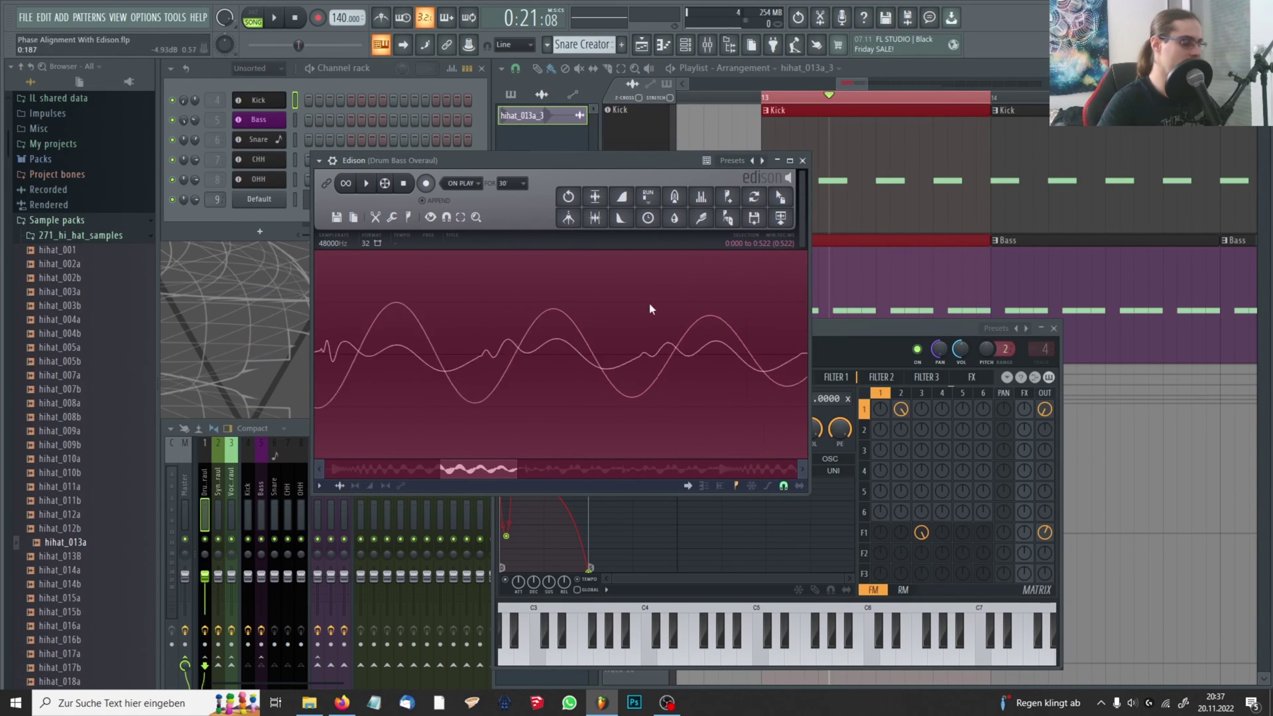
{"action": "scroll", "coordinate": [629, 325], "scroll_direction": "down", "scroll_amount": 5}
{"action": "key", "text": "Delete"}
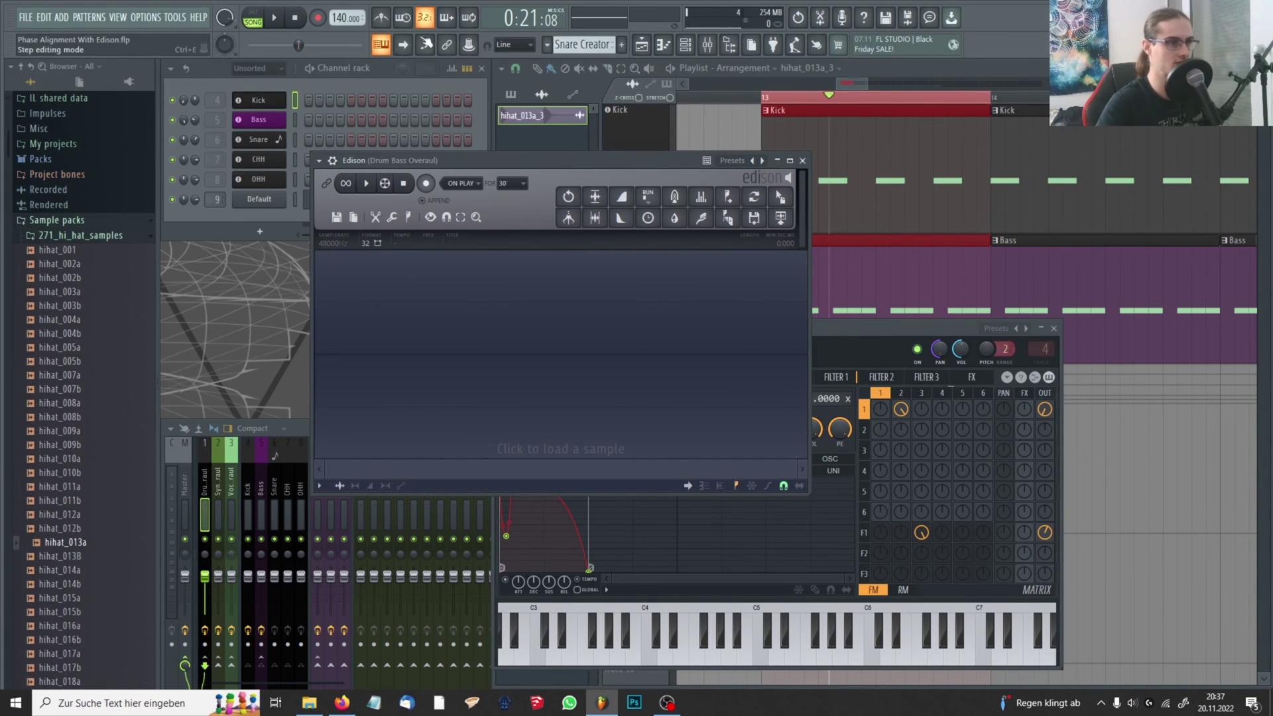
Step: Restart playback, record a new take of about 0.7 s into Edison, and compare the kick and bass waves
{"action": "left_click", "coordinate": [295, 18]}
{"action": "left_click", "coordinate": [426, 184]}
{"action": "key", "text": "space"}
{"action": "left_click", "coordinate": [425, 184]}
{"action": "scroll", "coordinate": [419, 280], "scroll_direction": "up", "scroll_amount": 5}
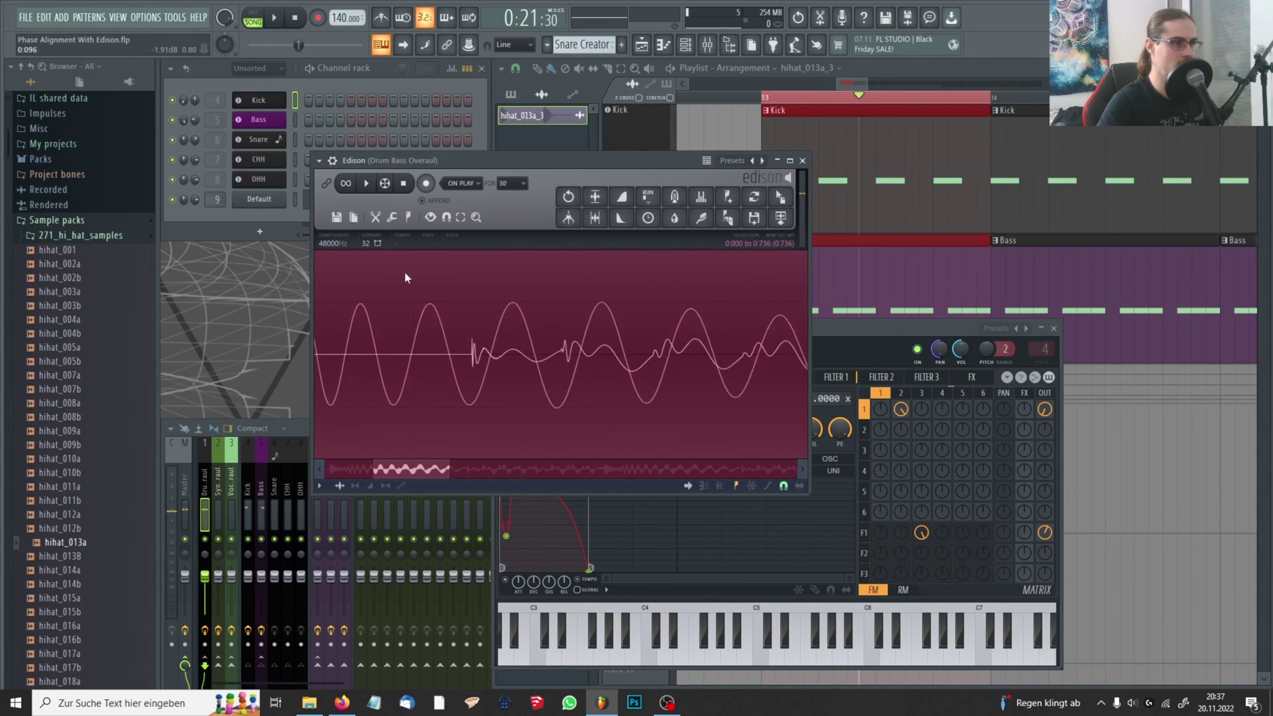
{"action": "scroll", "coordinate": [723, 352], "scroll_direction": "up", "scroll_amount": 2}
{"action": "scroll", "coordinate": [613, 346], "scroll_direction": "down", "scroll_amount": 5}
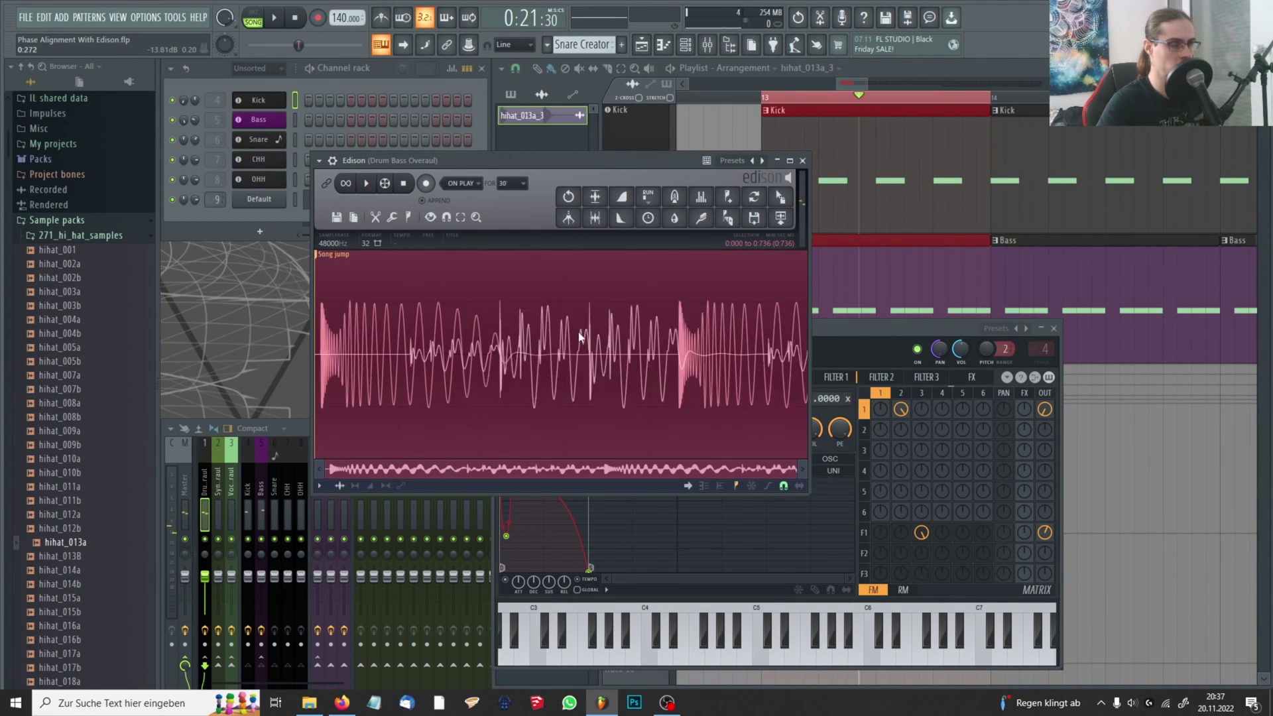
Step: Adjust the starting phase of the Kick's operator 1 to about 53% and delete the whole take from Edison
{"action": "left_click", "coordinate": [829, 337]}
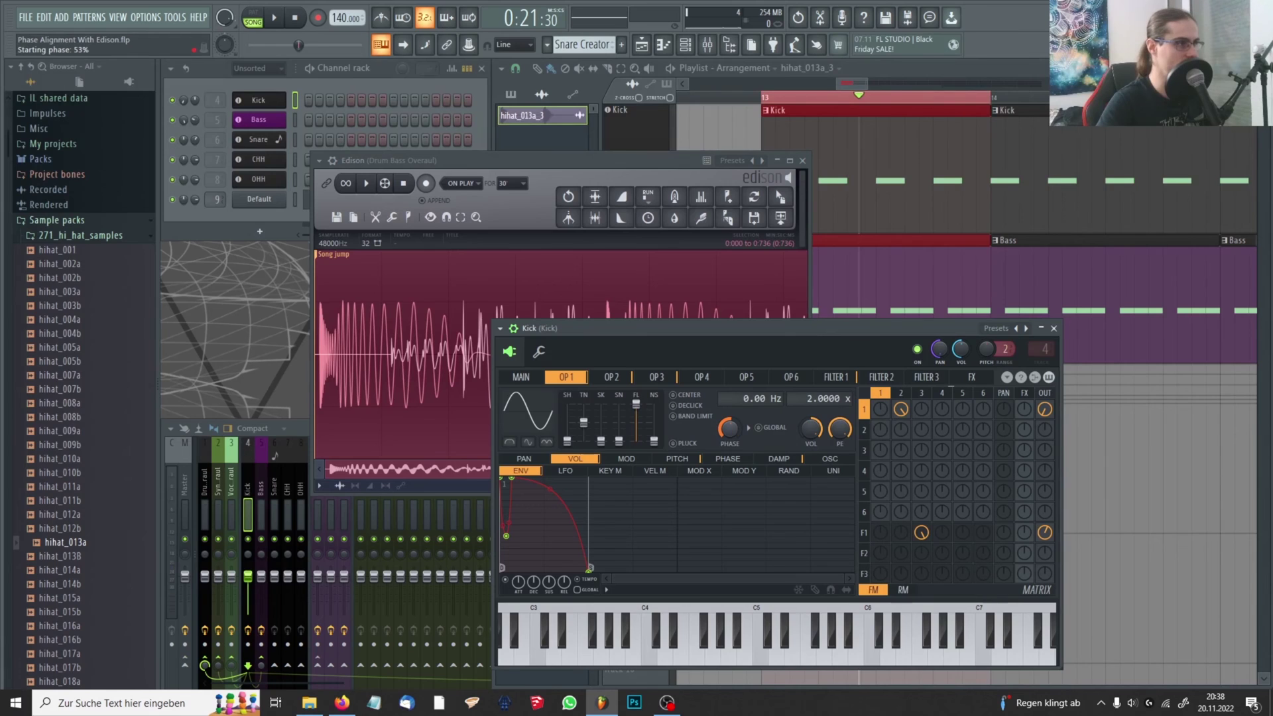
{"action": "left_click", "coordinate": [528, 304]}
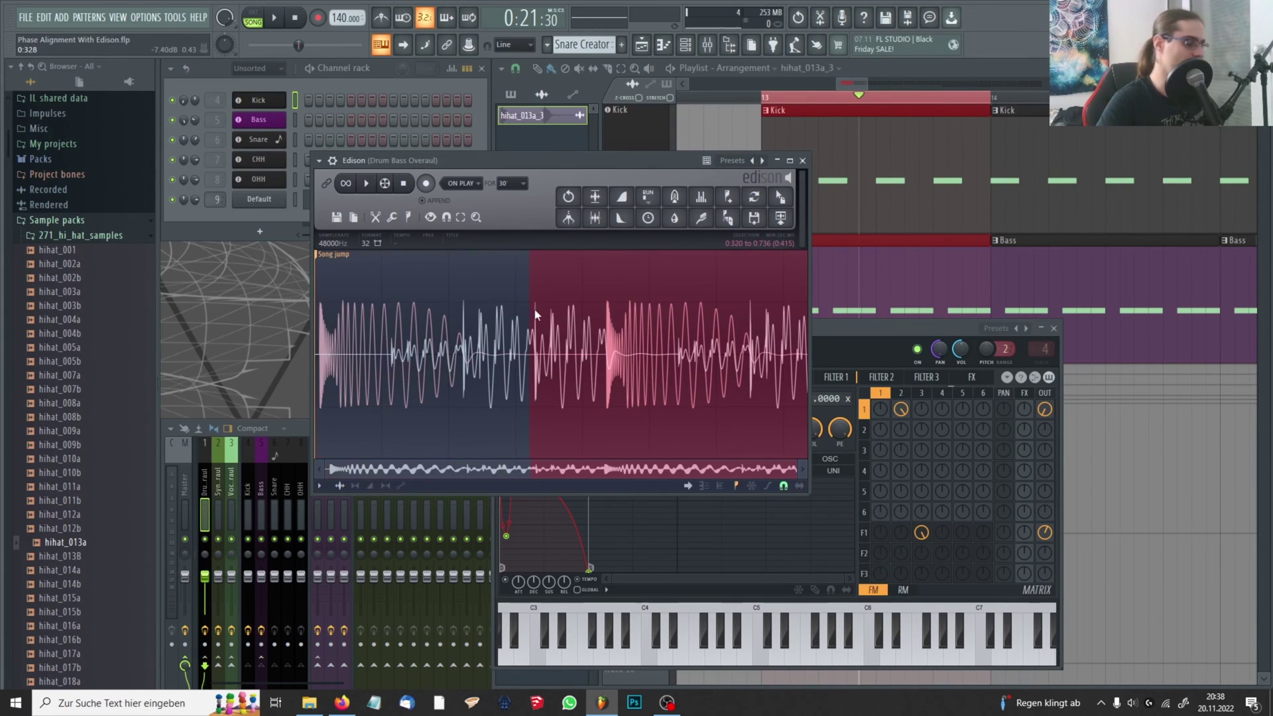
{"action": "key", "text": "ctrl+a"}
{"action": "key", "text": "Delete"}
Step: Record another take of about 0.7 s into Edison and inspect the last kick cycles overlapping the bass
{"action": "left_click", "coordinate": [428, 184]}
{"action": "key", "text": "space"}
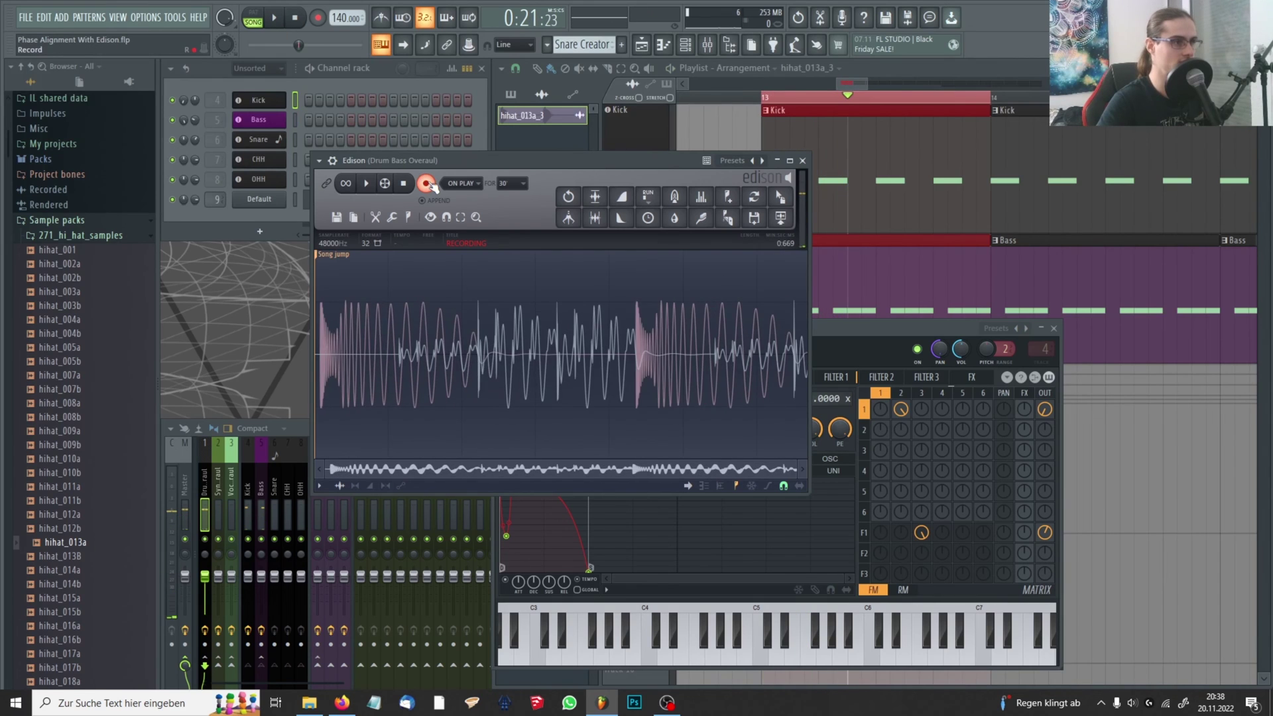
{"action": "left_click", "coordinate": [427, 184]}
{"action": "scroll", "coordinate": [419, 341], "scroll_direction": "up", "scroll_amount": 5}
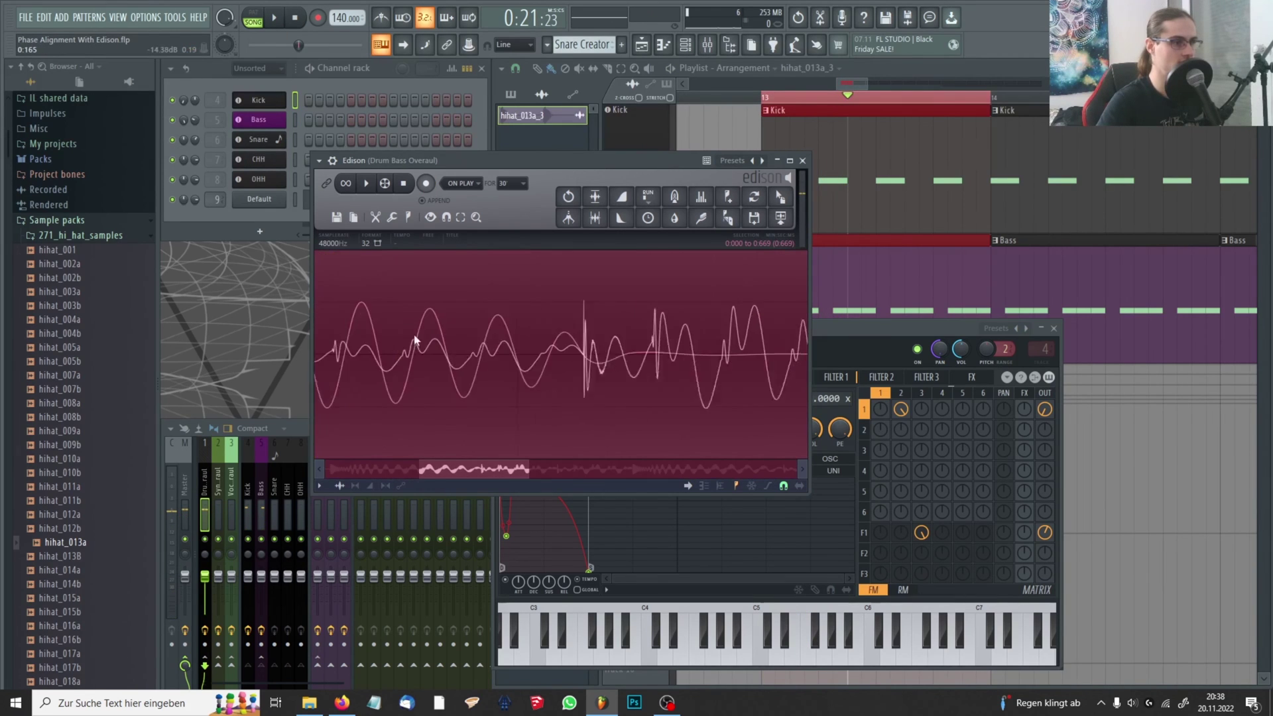
Step: Set the starting phase of the Kick's operator 1 to 58% and delete the previous take from Edison
{"action": "left_click", "coordinate": [829, 361]}
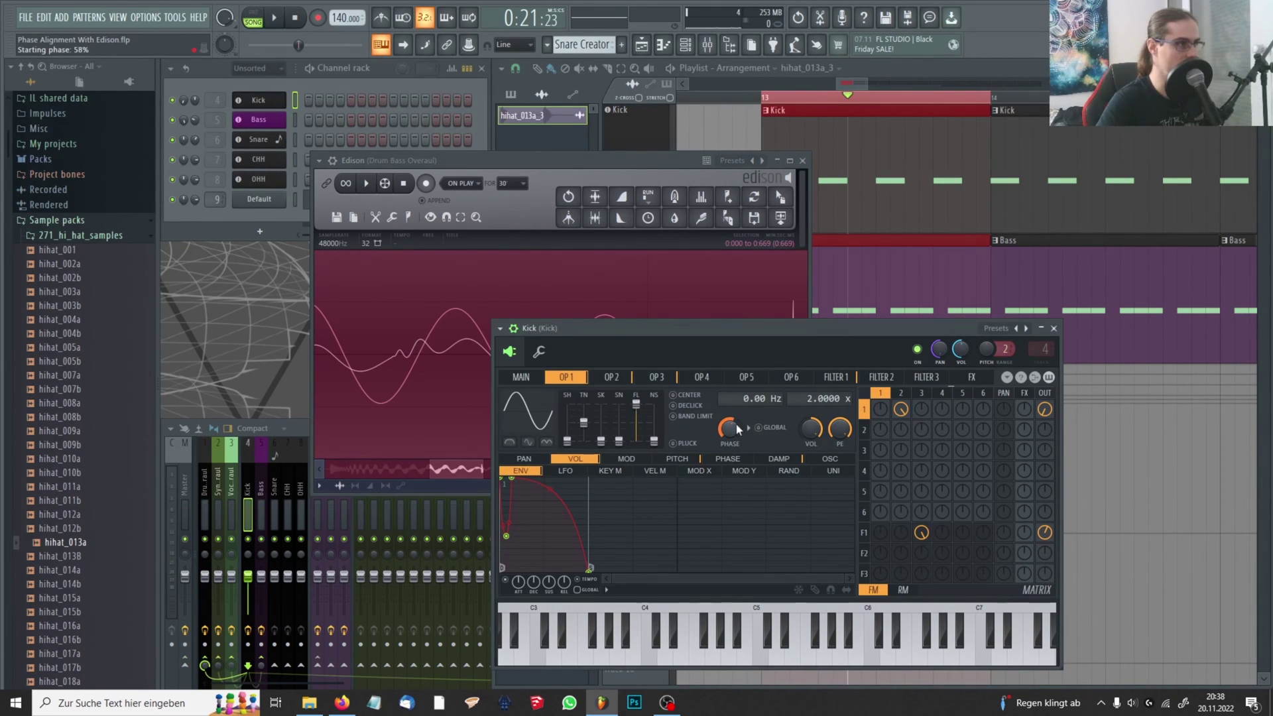
{"action": "scroll", "coordinate": [616, 257], "scroll_direction": "down", "scroll_amount": 5}
{"action": "left_click", "coordinate": [533, 161]}
{"action": "scroll", "coordinate": [580, 289], "scroll_direction": "down", "scroll_amount": 3}
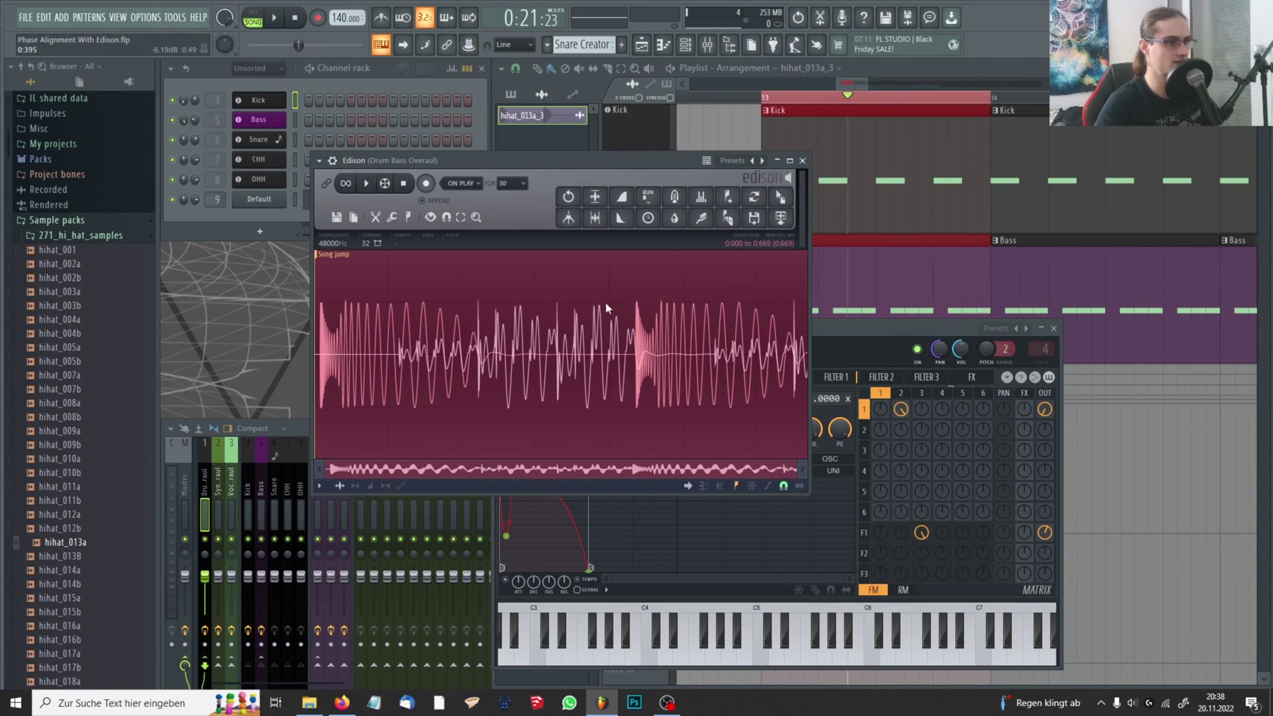
{"action": "key", "text": "Delete"}
Step: Restart playback and record a fresh take of about 0.8 s of kick and bass into Edison
{"action": "left_click", "coordinate": [300, 24]}
{"action": "left_click", "coordinate": [281, 21]}
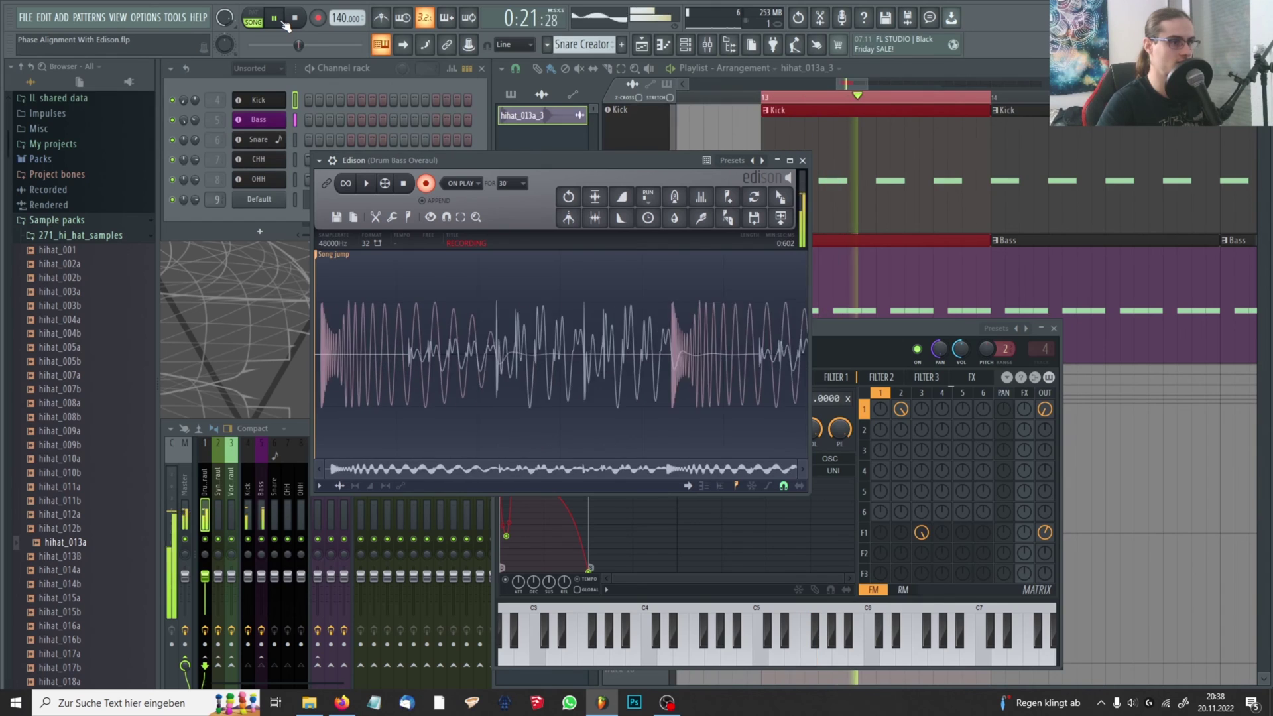
{"action": "left_click", "coordinate": [282, 21]}
{"action": "left_click", "coordinate": [427, 186]}
Step: Examine how closely the kick and bass waves line up at their crossings between about 0.148 and 0.199
{"action": "scroll", "coordinate": [425, 321], "scroll_direction": "up", "scroll_amount": 4}
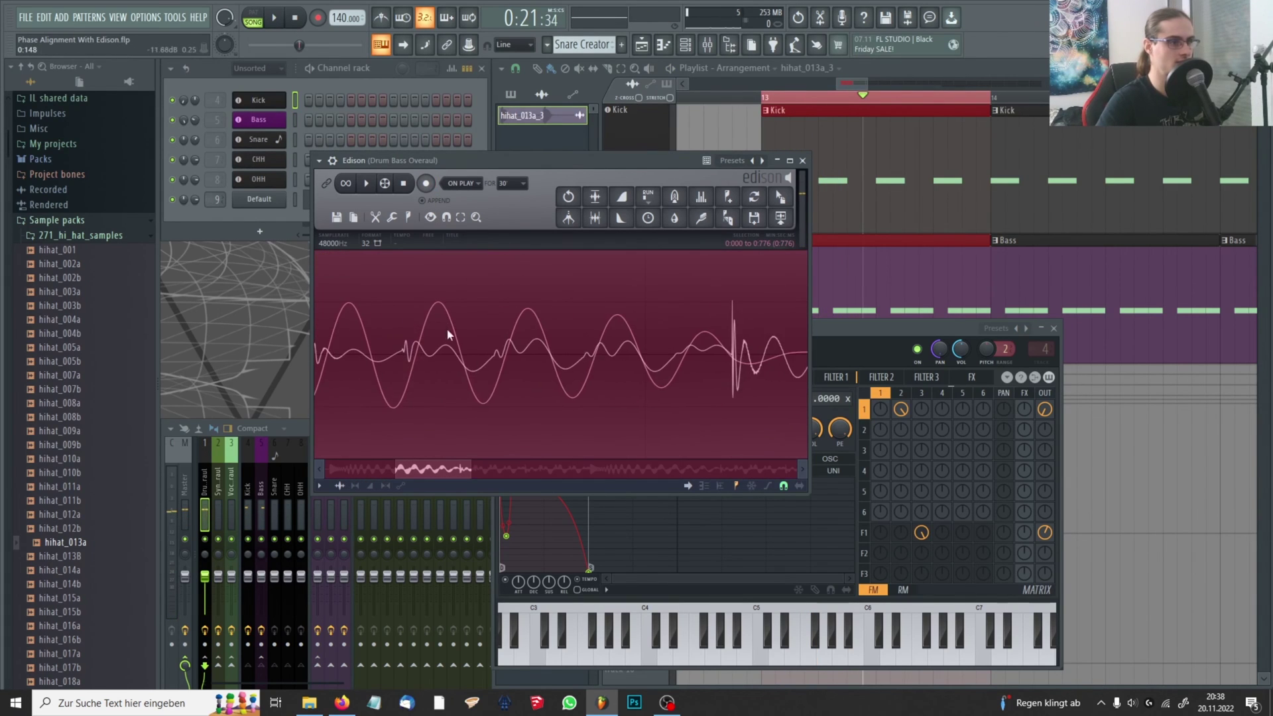
{"action": "scroll", "coordinate": [468, 340], "scroll_direction": "up", "scroll_amount": 2}
{"action": "scroll", "coordinate": [633, 373], "scroll_direction": "up", "scroll_amount": 2}
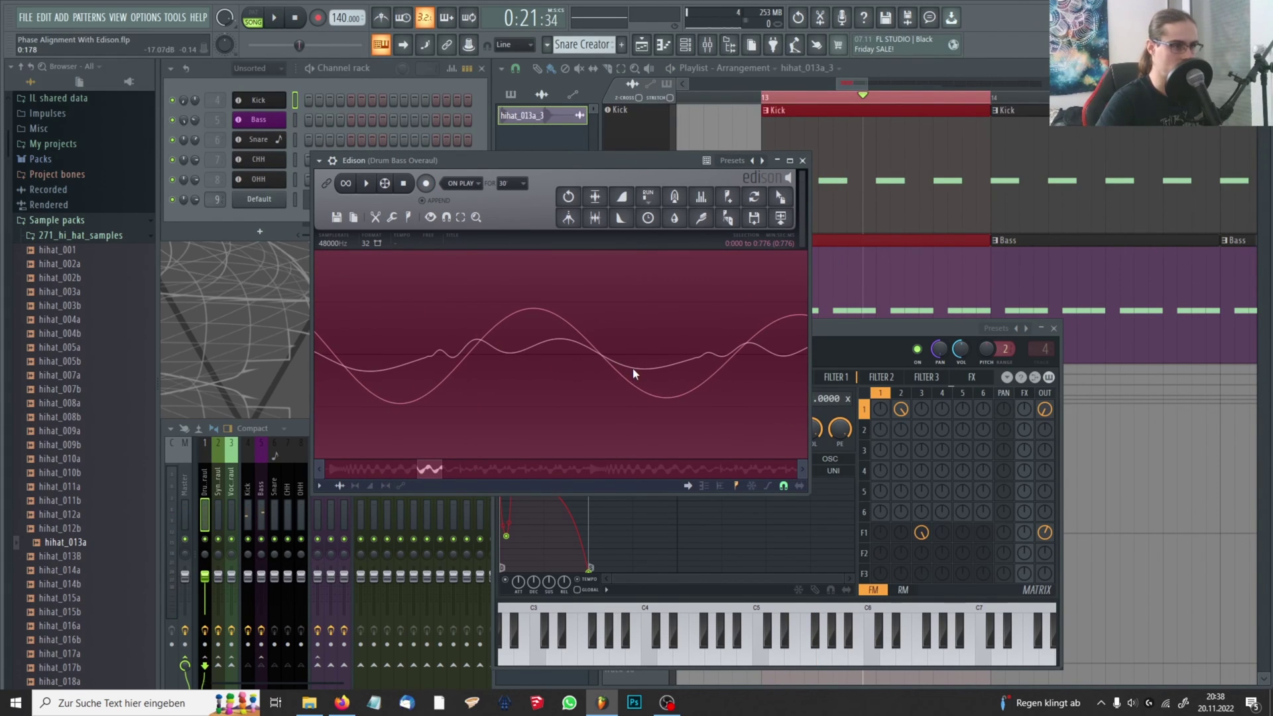
{"action": "scroll", "coordinate": [520, 355], "scroll_direction": "down", "scroll_amount": 4}
{"action": "scroll", "coordinate": [595, 358], "scroll_direction": "up", "scroll_amount": 2}
{"action": "scroll", "coordinate": [595, 358], "scroll_direction": "up", "scroll_amount": 1}
{"action": "scroll", "coordinate": [663, 373], "scroll_direction": "down", "scroll_amount": 4}
{"action": "scroll", "coordinate": [693, 370], "scroll_direction": "up", "scroll_amount": 5}
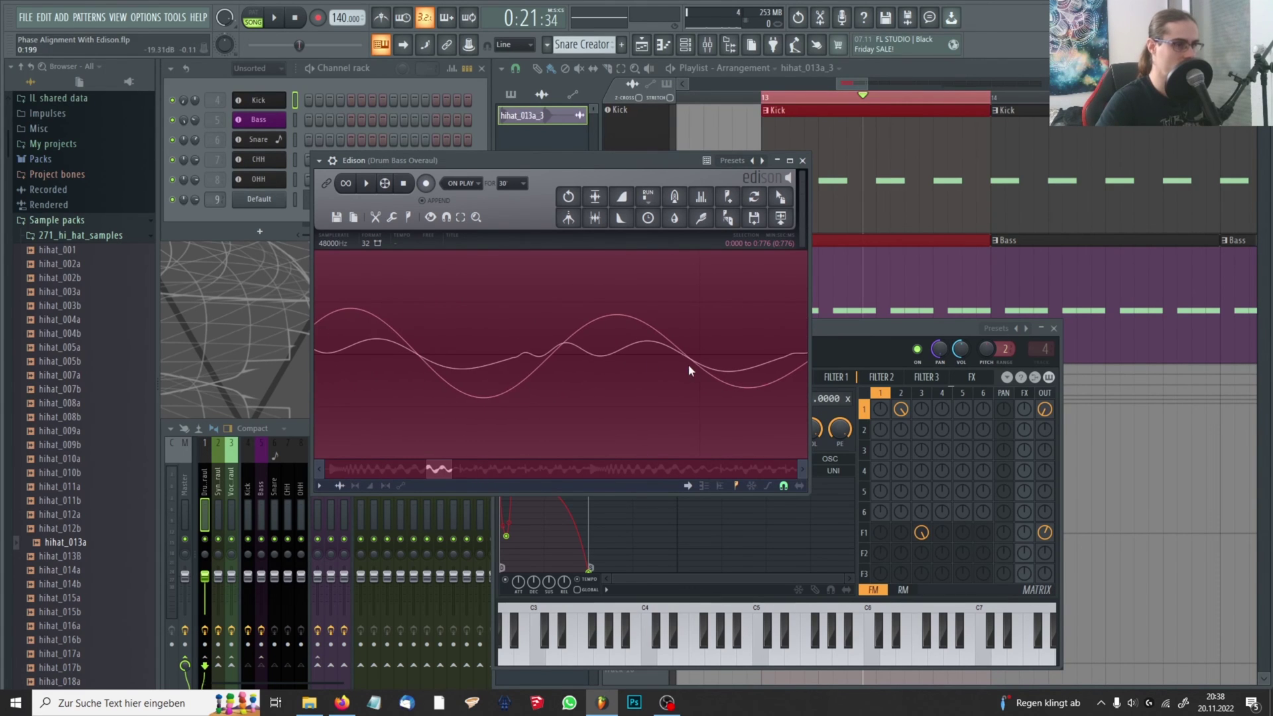
{"action": "scroll", "coordinate": [693, 369], "scroll_direction": "up", "scroll_amount": 3}
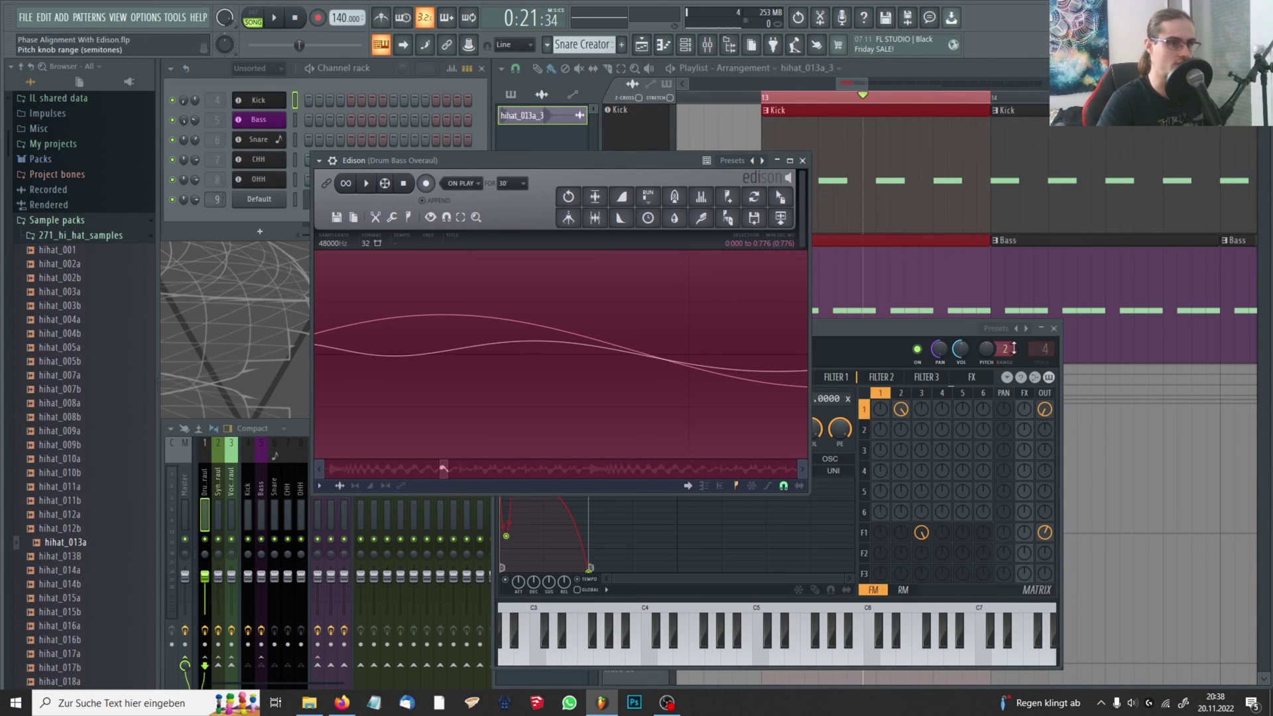
Step: Compare the kick and bass waveforms across the Edison take and in detail around 0.17 to 0.18 s
{"action": "scroll", "coordinate": [613, 332], "scroll_direction": "down", "scroll_amount": 3}
{"action": "scroll", "coordinate": [613, 331], "scroll_direction": "down", "scroll_amount": 3}
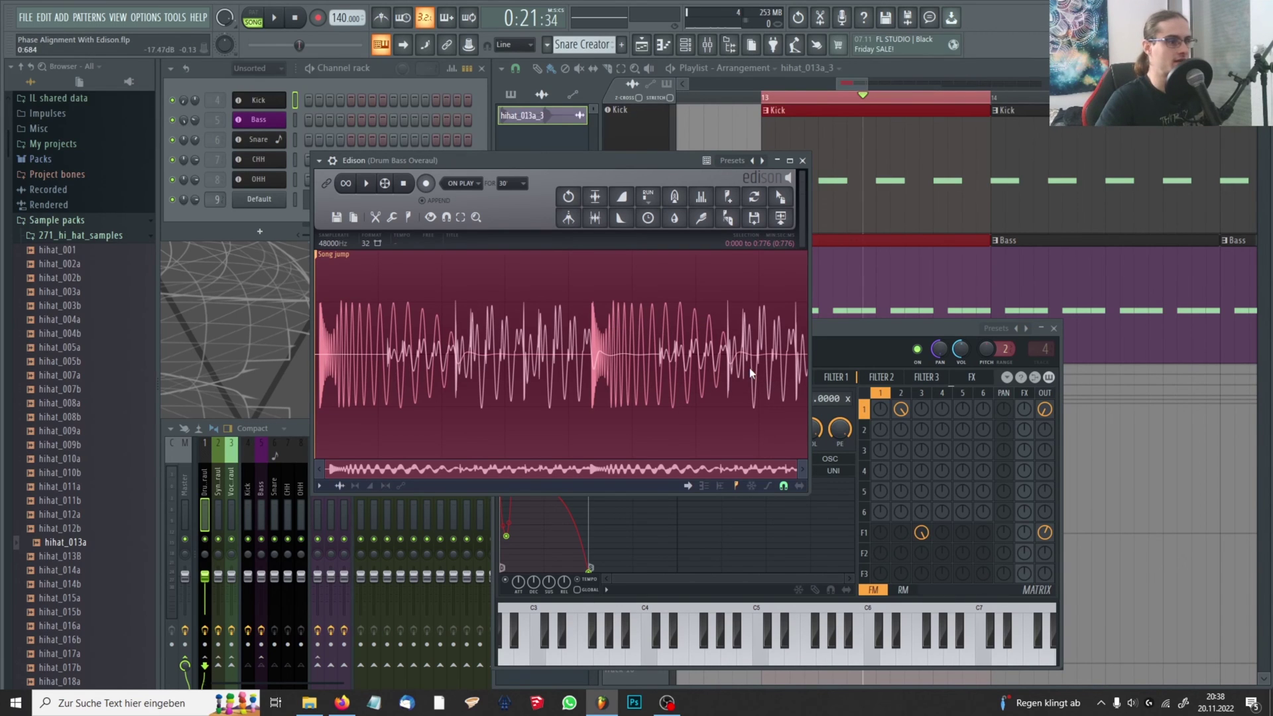
{"action": "scroll", "coordinate": [503, 373], "scroll_direction": "up", "scroll_amount": 5}
{"action": "scroll", "coordinate": [701, 385], "scroll_direction": "up", "scroll_amount": 3}
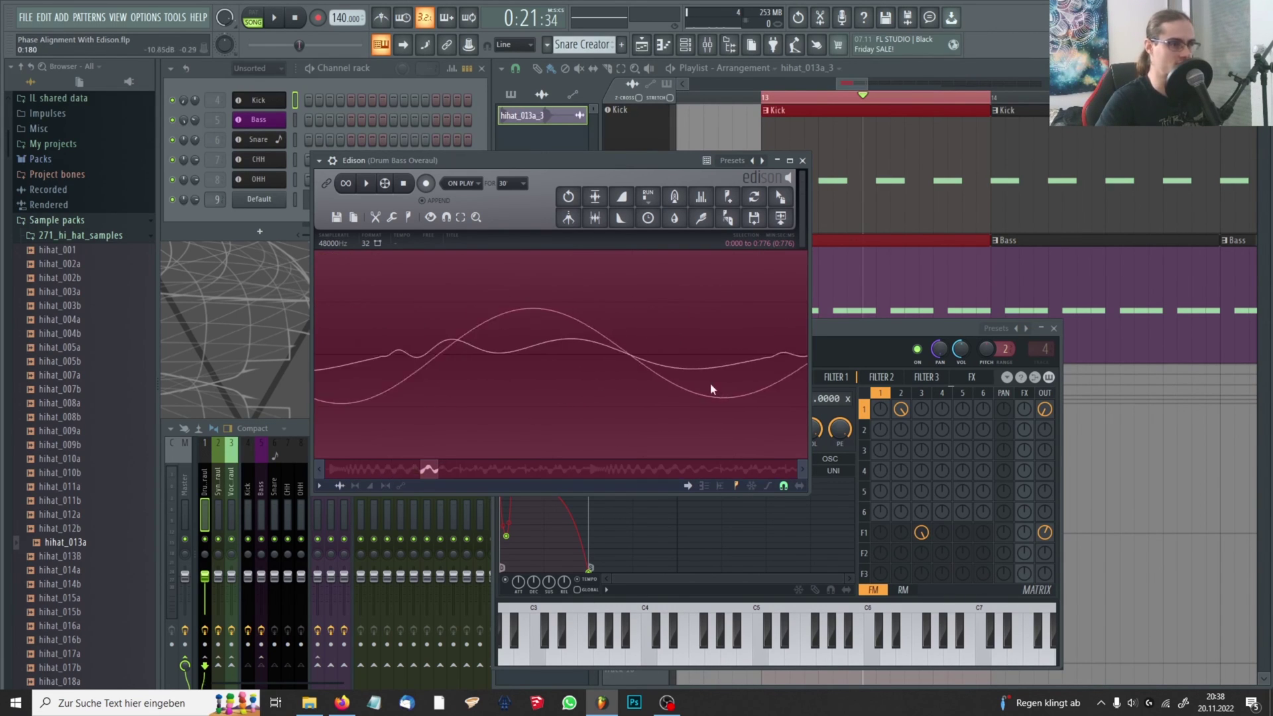
{"action": "scroll", "coordinate": [663, 365], "scroll_direction": "down", "scroll_amount": 3}
{"action": "scroll", "coordinate": [702, 364], "scroll_direction": "up", "scroll_amount": 3}
{"action": "scroll", "coordinate": [750, 361], "scroll_direction": "down", "scroll_amount": 8}
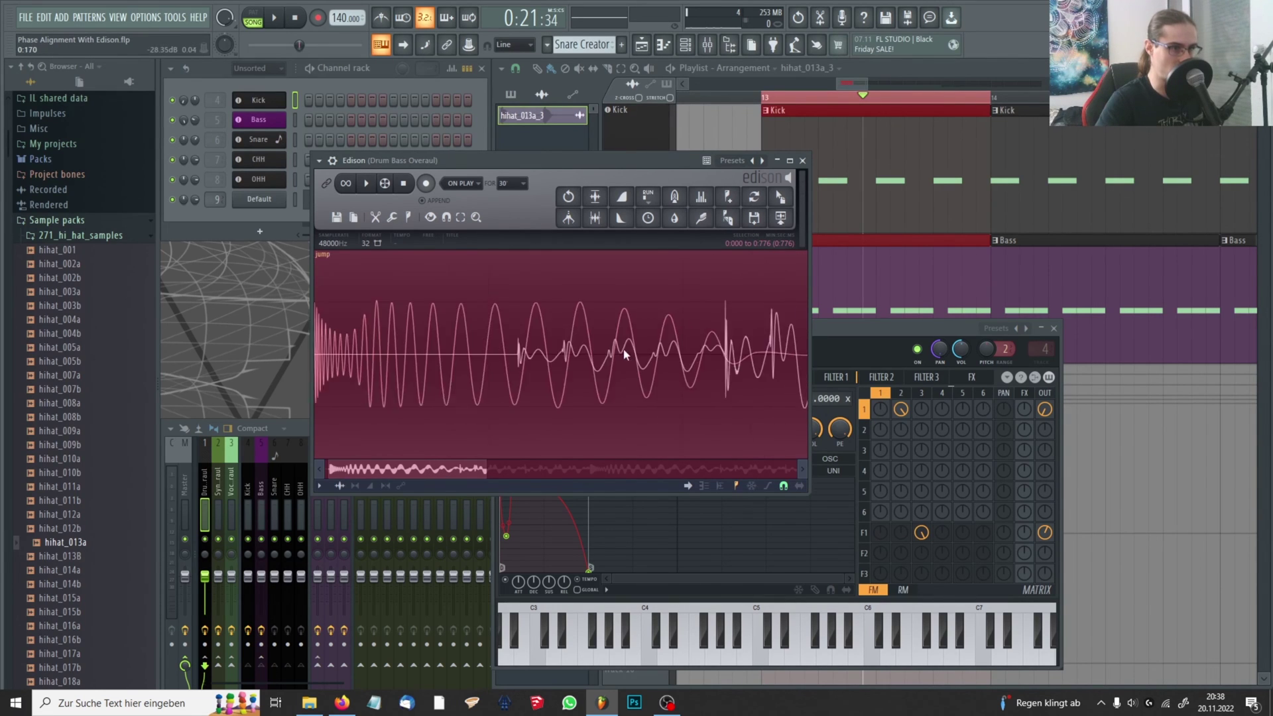
{"action": "left_click", "coordinate": [624, 268]}
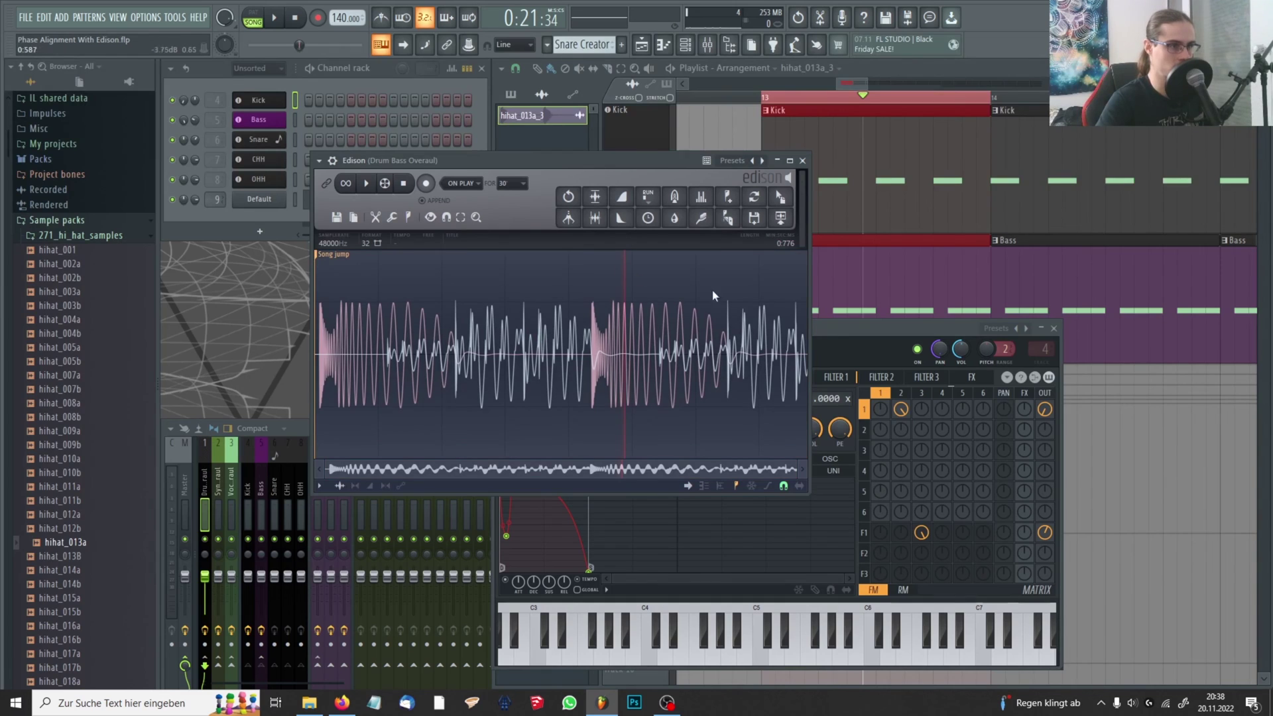
Step: Close the Kick synth, play back the recorded take in Edison and delete it
{"action": "left_click", "coordinate": [843, 333]}
{"action": "left_click", "coordinate": [1053, 329]}
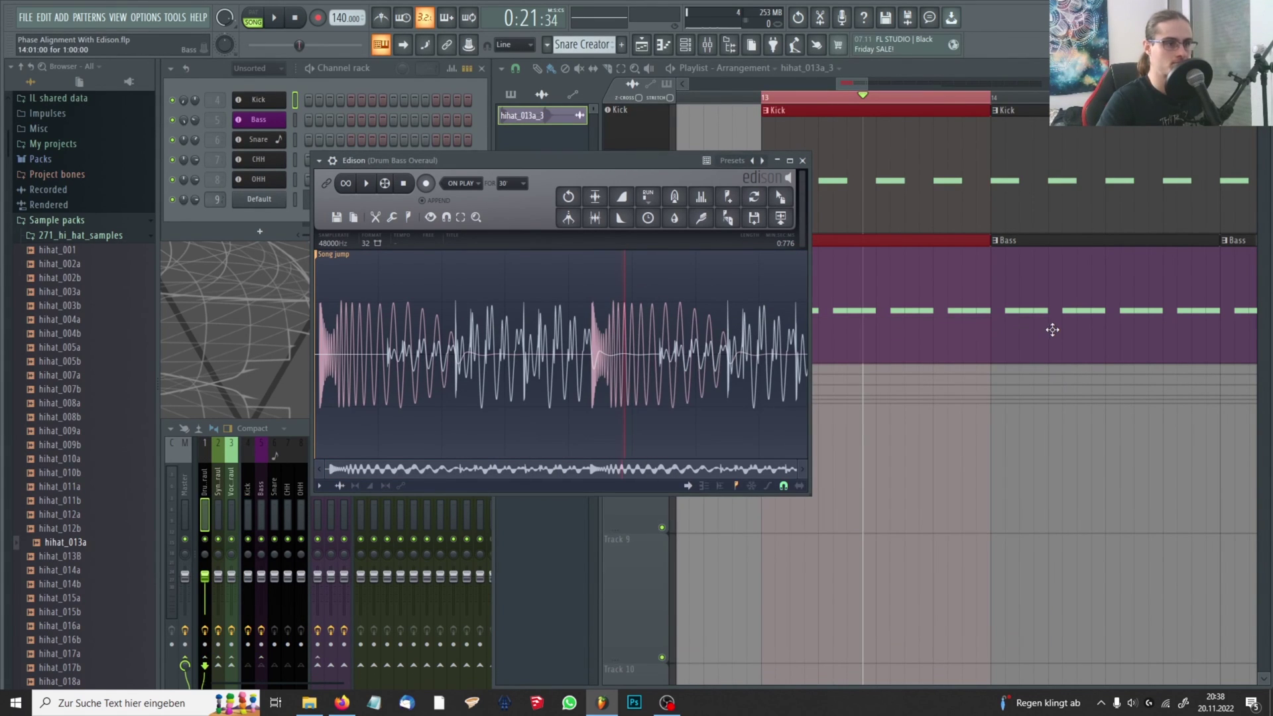
{"action": "left_click", "coordinate": [367, 184]}
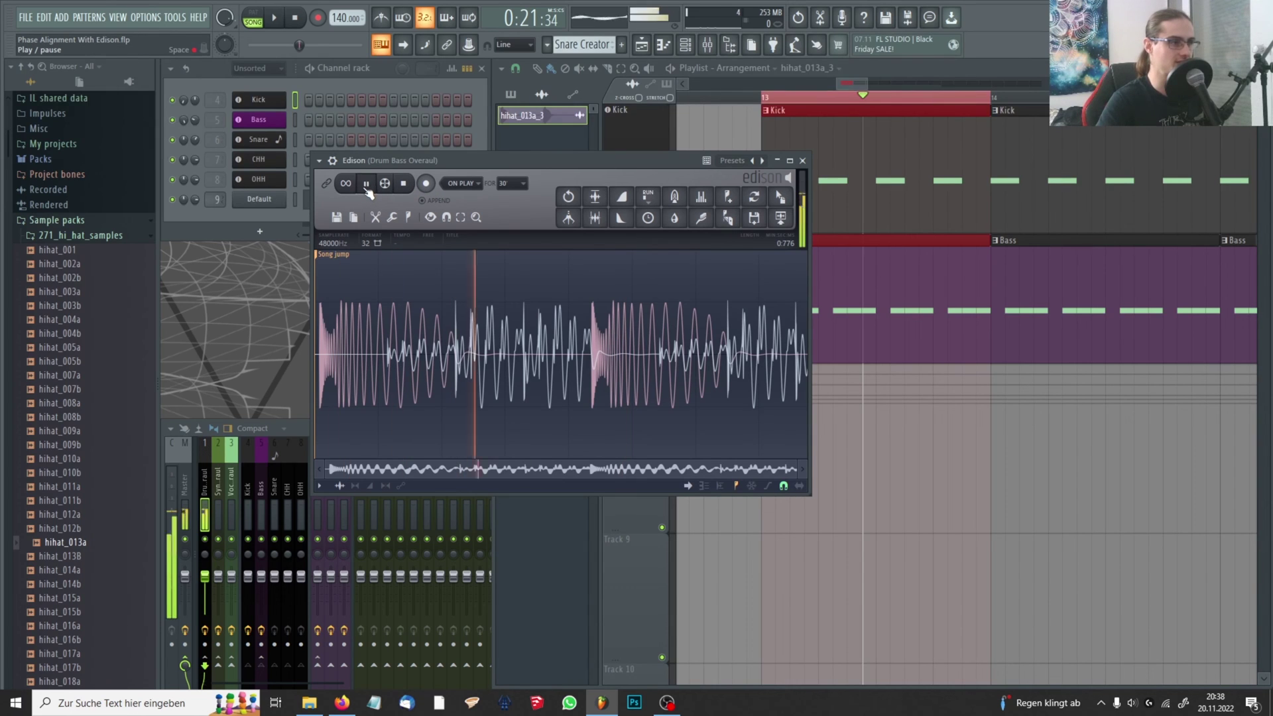
{"action": "double_click", "coordinate": [491, 249]}
{"action": "key", "text": "Delete"}
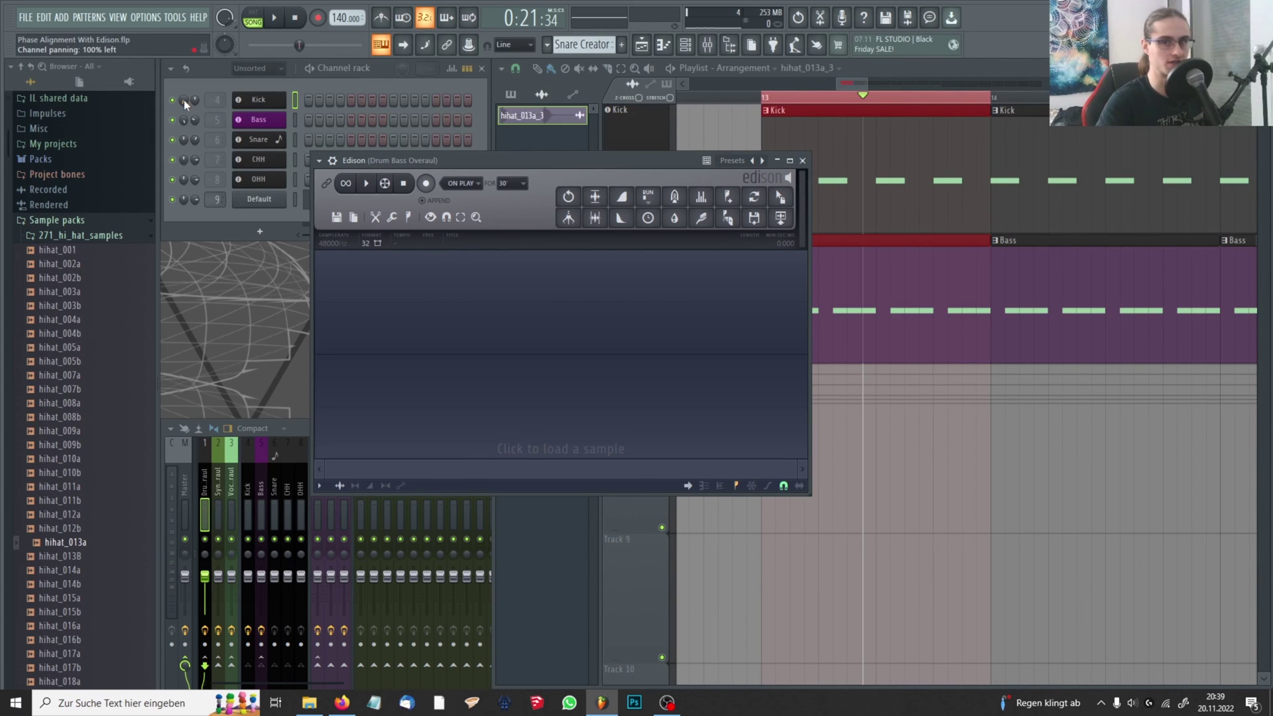
Step: Centre the channel panning of Kick and Bass and play the looped bar briefly to hear them together
{"action": "left_click_drag", "start_coordinate": [184, 99], "coordinate": [184, 81]}
{"action": "left_click_drag", "start_coordinate": [186, 123], "coordinate": [186, 133]}
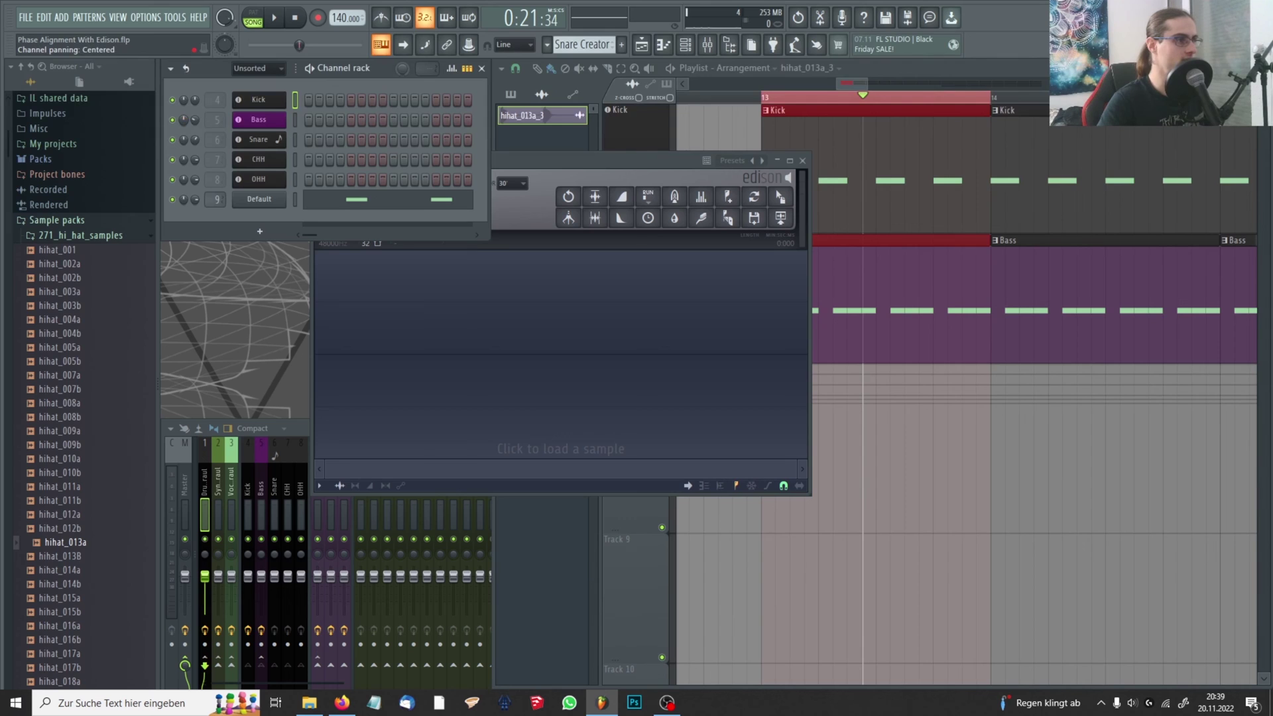
{"action": "left_click", "coordinate": [275, 20]}
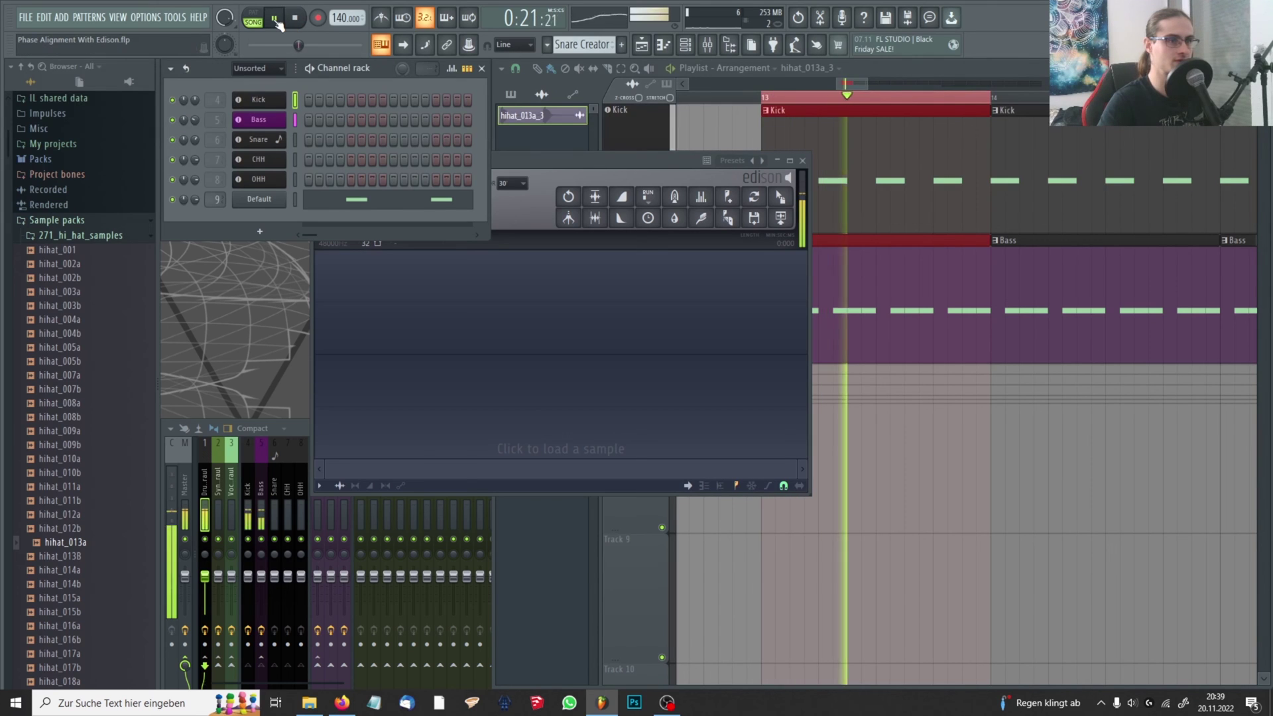
{"action": "key", "text": "space"}
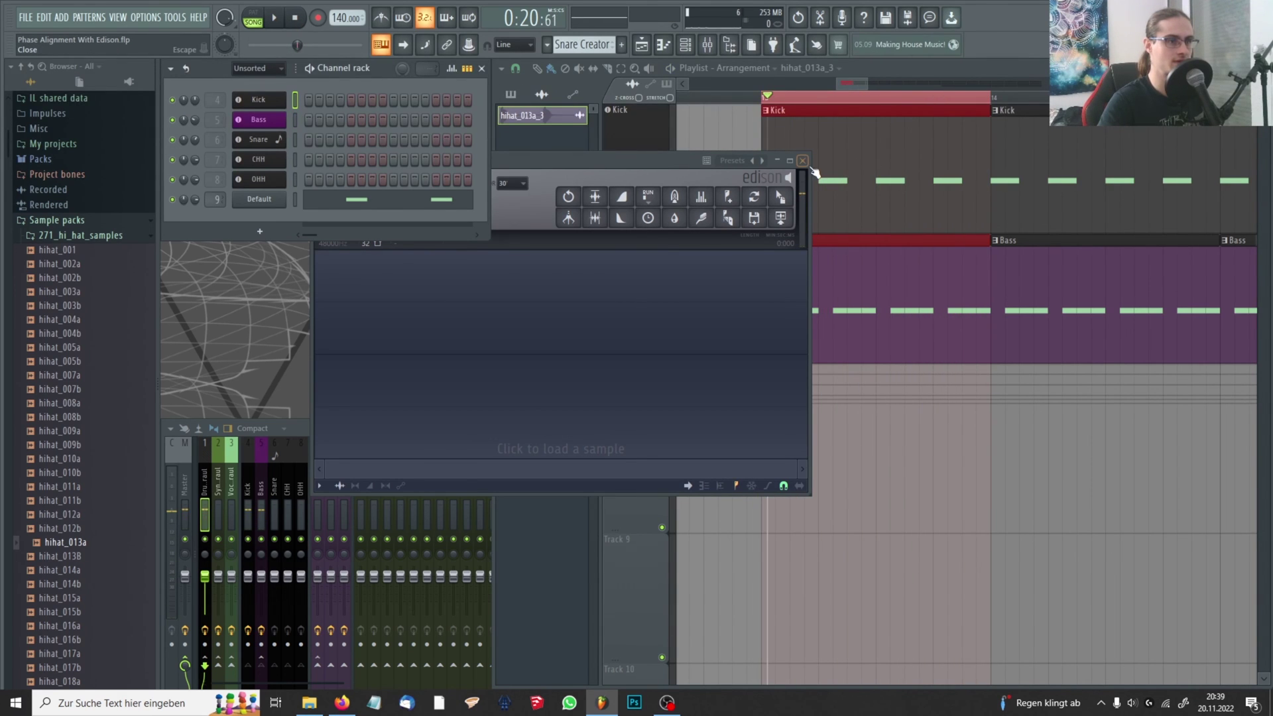
Step: Close Edison and clear the playlist's time selection over bar 13
{"action": "left_click", "coordinate": [803, 161]}
{"action": "double_click", "coordinate": [767, 98]}
{"action": "scroll", "coordinate": [779, 99], "scroll_direction": "down", "scroll_amount": 3}
{"action": "left_click", "coordinate": [708, 98]}
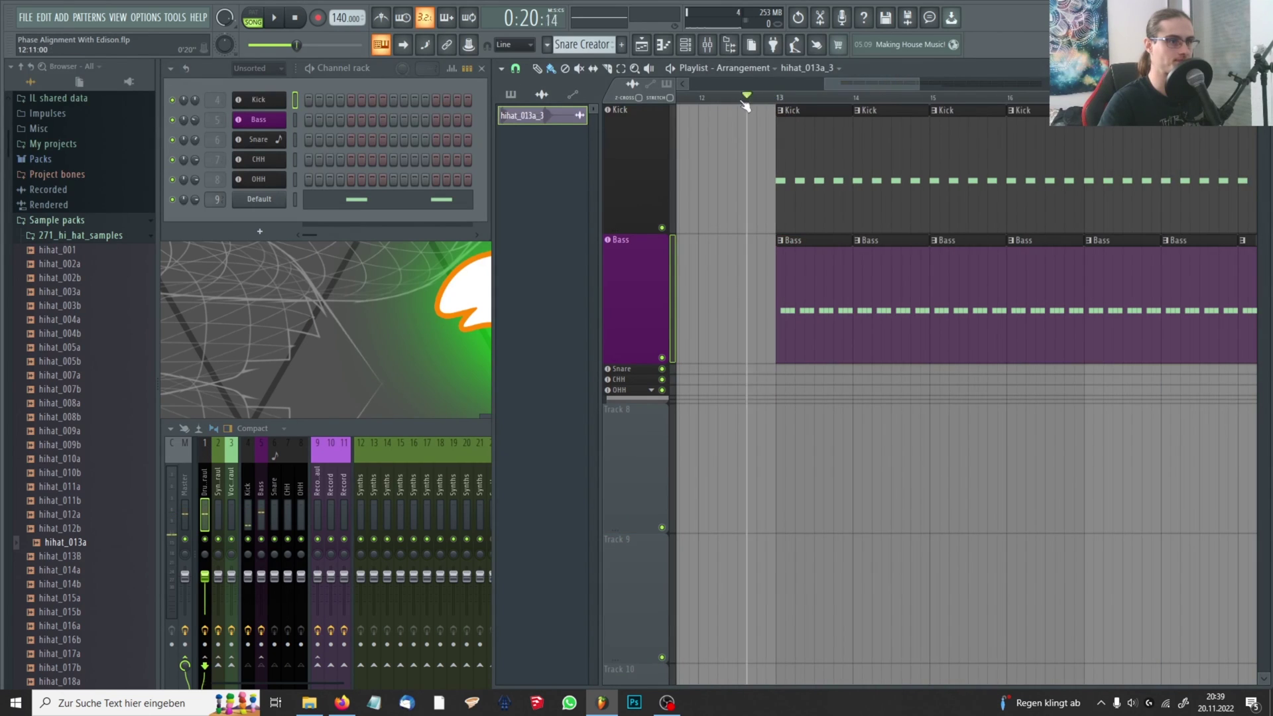
{"action": "left_click_drag", "start_coordinate": [694, 103], "coordinate": [816, 110]}
Step: Show the PSYSCOPE oscilloscope on mixer Insert 39 and restart playback from the song's beginning
{"action": "left_click", "coordinate": [248, 507]}
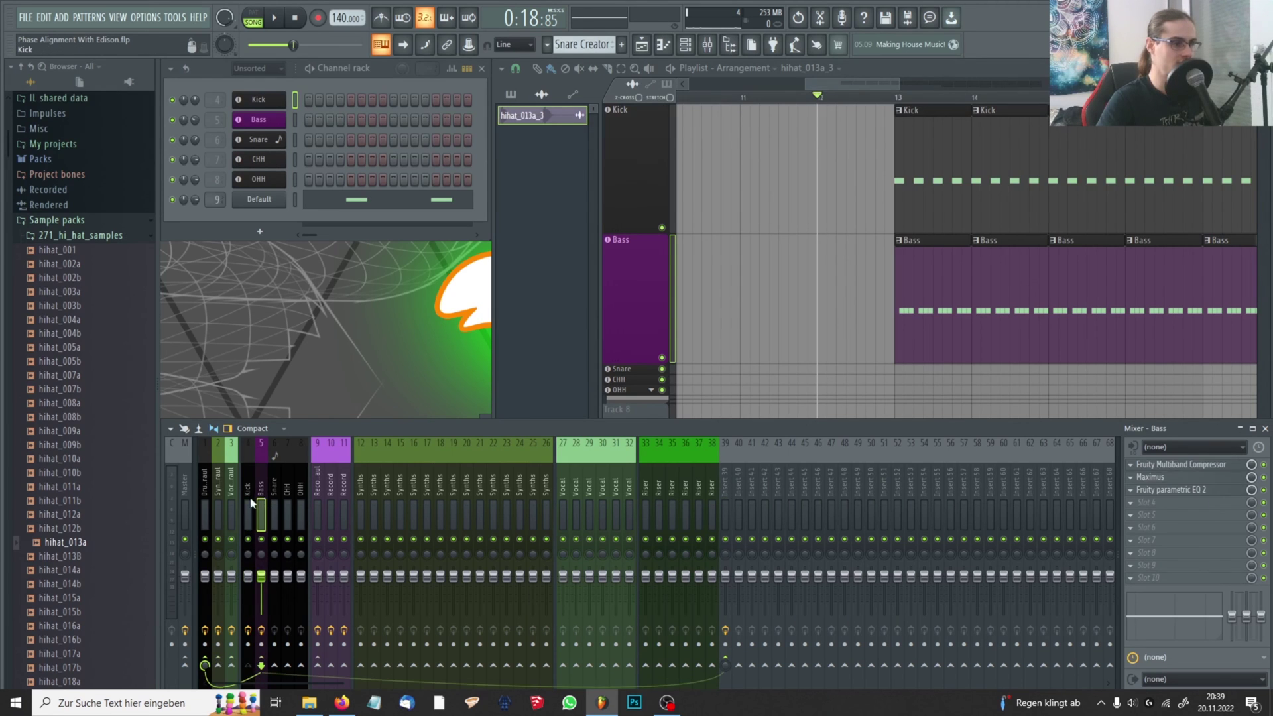
{"action": "left_click", "coordinate": [723, 494]}
{"action": "left_click", "coordinate": [1172, 468]}
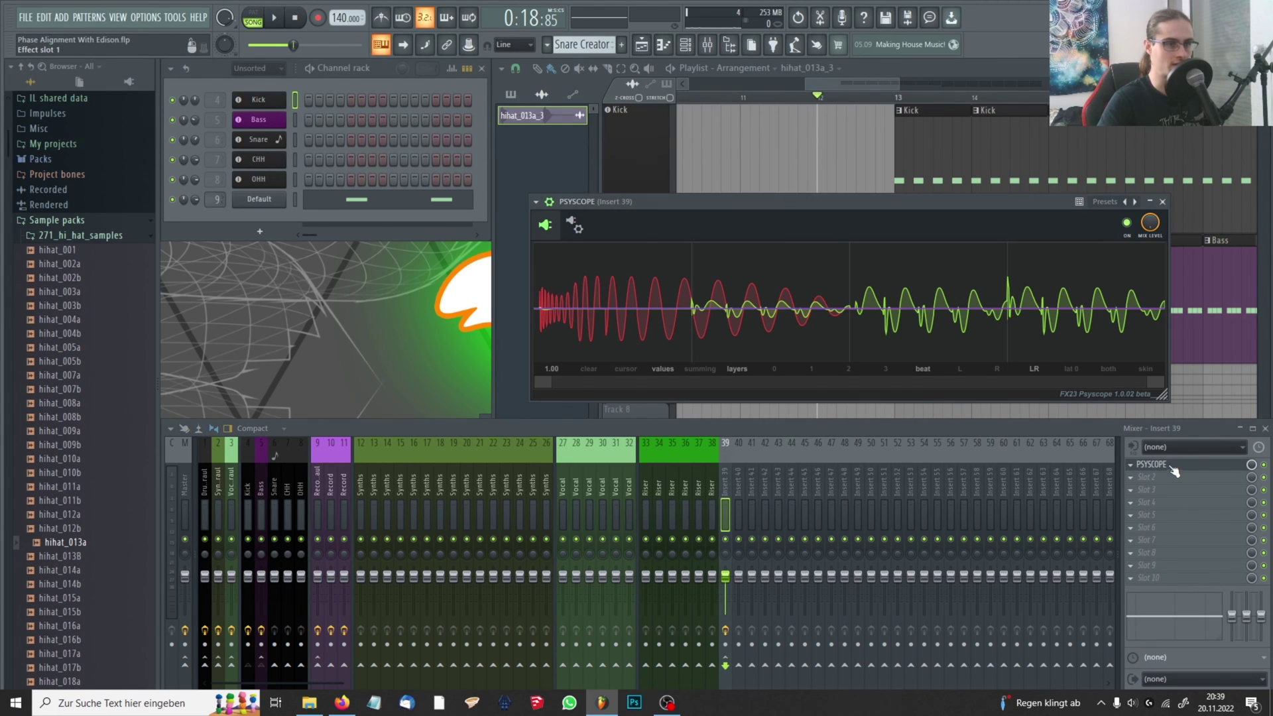
{"action": "left_click", "coordinate": [298, 23]}
{"action": "key", "text": "space"}
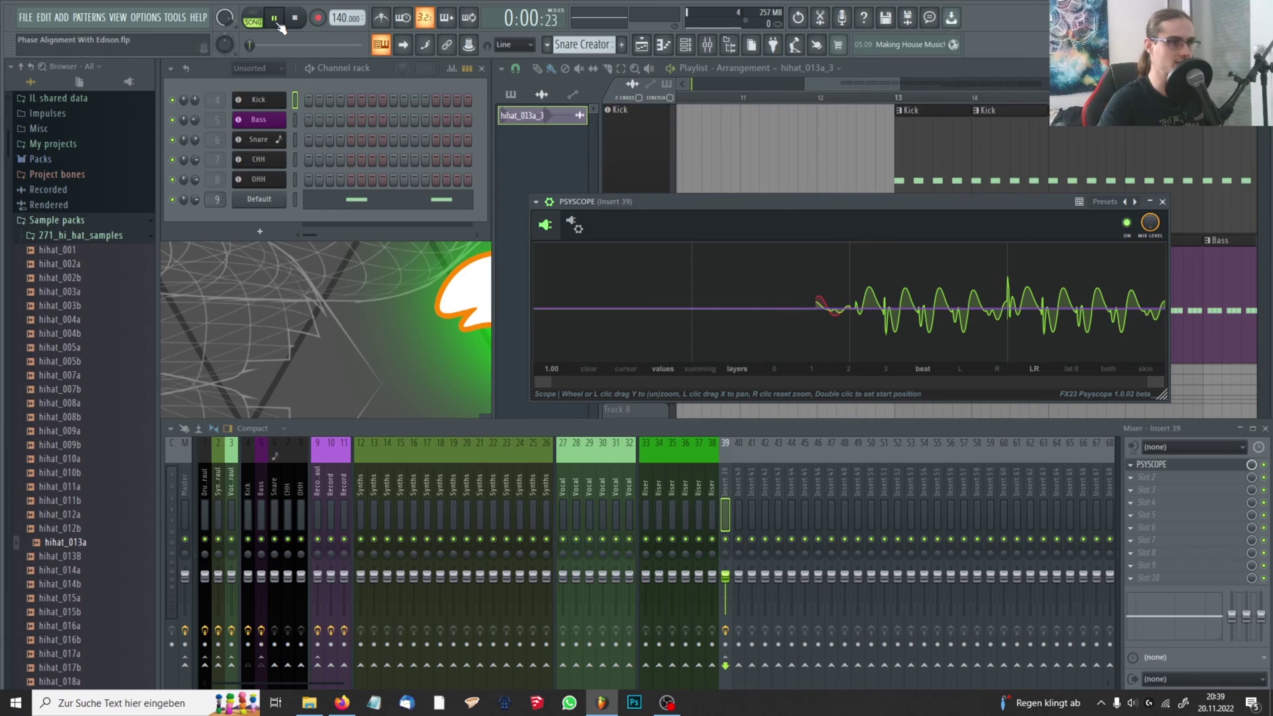
Step: Move PSYSCOPE clear of the playlist ruler and play from just before the kick and bass clips to capture their waveforms
{"action": "left_click_drag", "start_coordinate": [837, 208], "coordinate": [648, 202]}
{"action": "left_click", "coordinate": [793, 97]}
{"action": "left_click", "coordinate": [474, 199]}
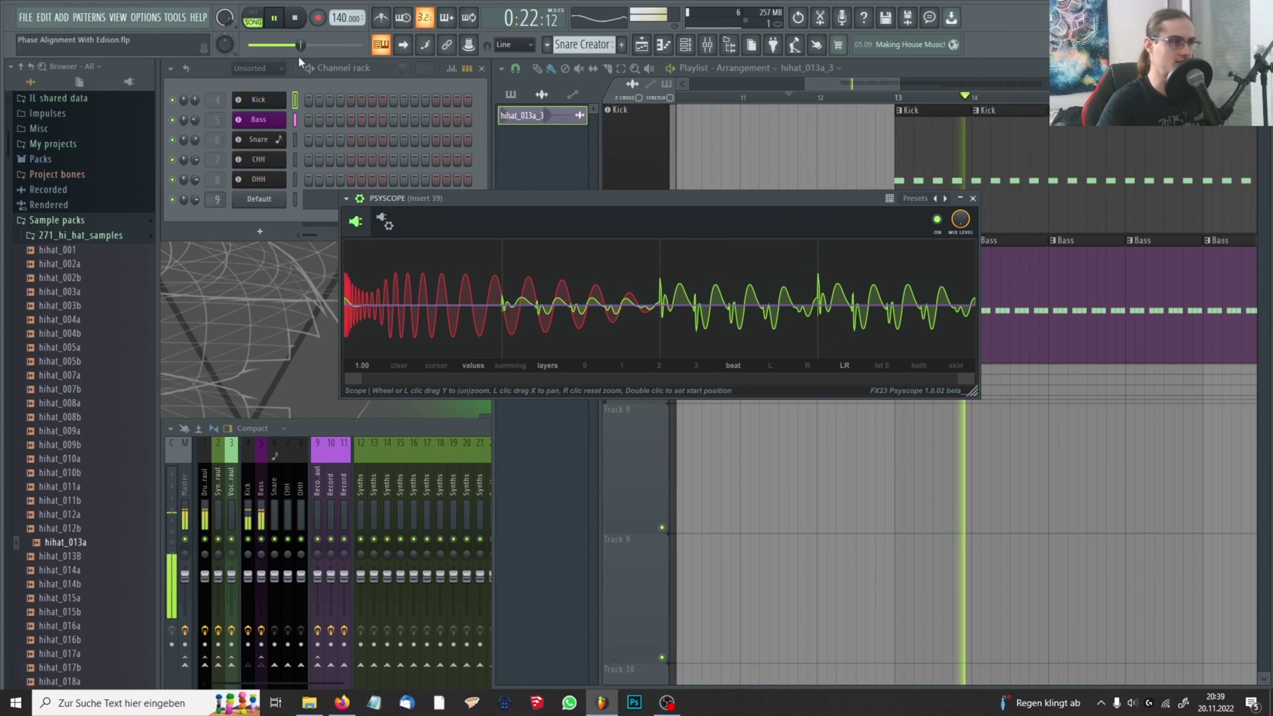
{"action": "key", "text": "space"}
Step: Examine in PSYSCOPE how the end of the kick overlaps the first bass note
{"action": "scroll", "coordinate": [610, 291], "scroll_direction": "up", "scroll_amount": 4}
{"action": "scroll", "coordinate": [637, 305], "scroll_direction": "up", "scroll_amount": 4}
{"action": "scroll", "coordinate": [729, 321], "scroll_direction": "down", "scroll_amount": 3}
{"action": "scroll", "coordinate": [456, 293], "scroll_direction": "up", "scroll_amount": 4}
{"action": "scroll", "coordinate": [545, 314], "scroll_direction": "down", "scroll_amount": 4}
{"action": "scroll", "coordinate": [577, 318], "scroll_direction": "up", "scroll_amount": 3}
{"action": "scroll", "coordinate": [736, 340], "scroll_direction": "down", "scroll_amount": 8}
Step: View the phase control of the Kick's operator 1, and close the synth and PSYSCOPE
{"action": "left_click", "coordinate": [258, 100]}
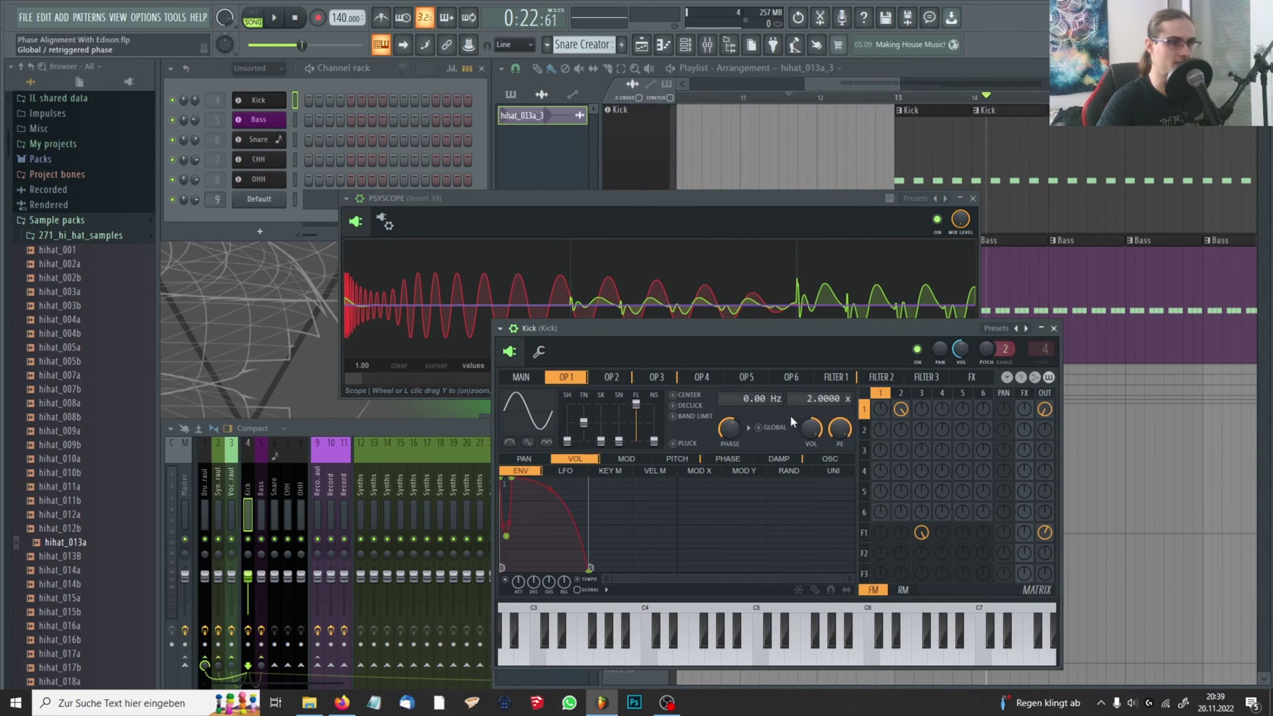
{"action": "left_click", "coordinate": [1054, 328]}
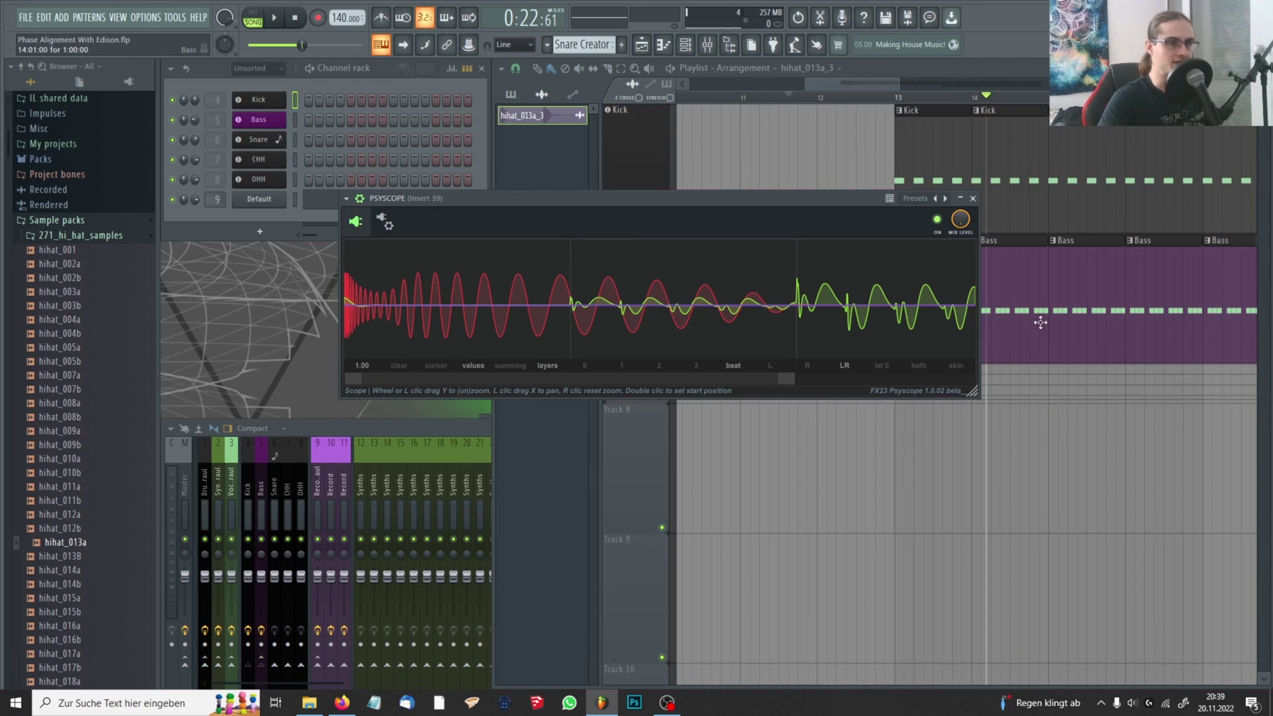
{"action": "left_click", "coordinate": [973, 198]}
{"action": "scroll", "coordinate": [800, 270], "scroll_direction": "down", "scroll_amount": 5}
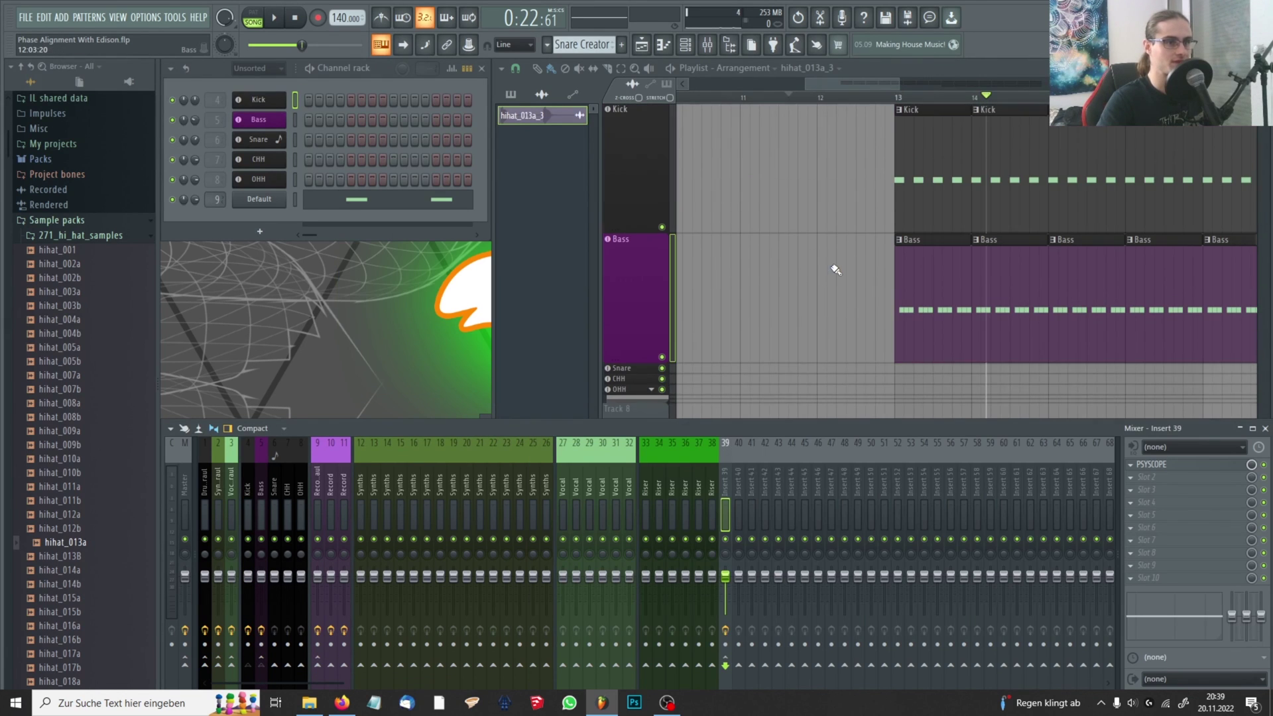
{"action": "scroll", "coordinate": [832, 270], "scroll_direction": "up", "scroll_amount": 5}
{"action": "scroll", "coordinate": [761, 242], "scroll_direction": "down", "scroll_amount": 2}
{"action": "scroll", "coordinate": [1008, 261], "scroll_direction": "up", "scroll_amount": 2}
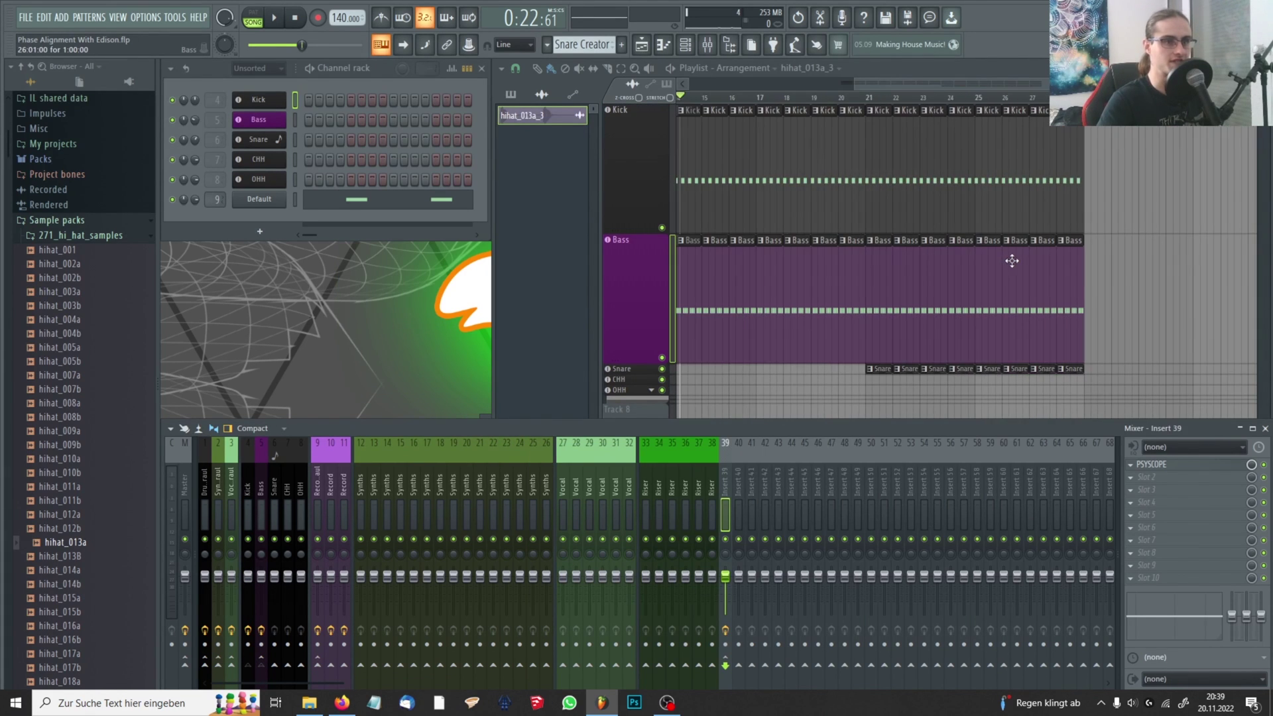
{"action": "scroll", "coordinate": [1210, 267], "scroll_direction": "down", "scroll_amount": 1}
{"action": "scroll", "coordinate": [1193, 259], "scroll_direction": "up", "scroll_amount": 1}
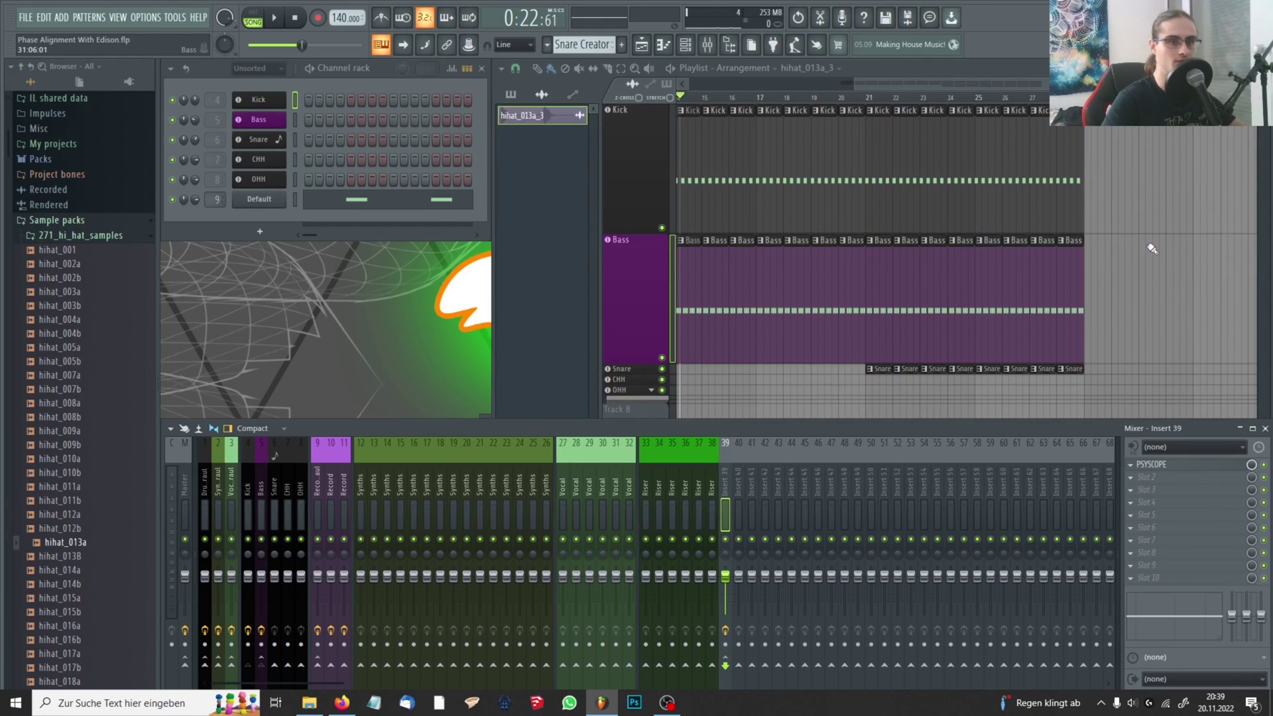
{"action": "scroll", "coordinate": [994, 236], "scroll_direction": "down", "scroll_amount": 1}
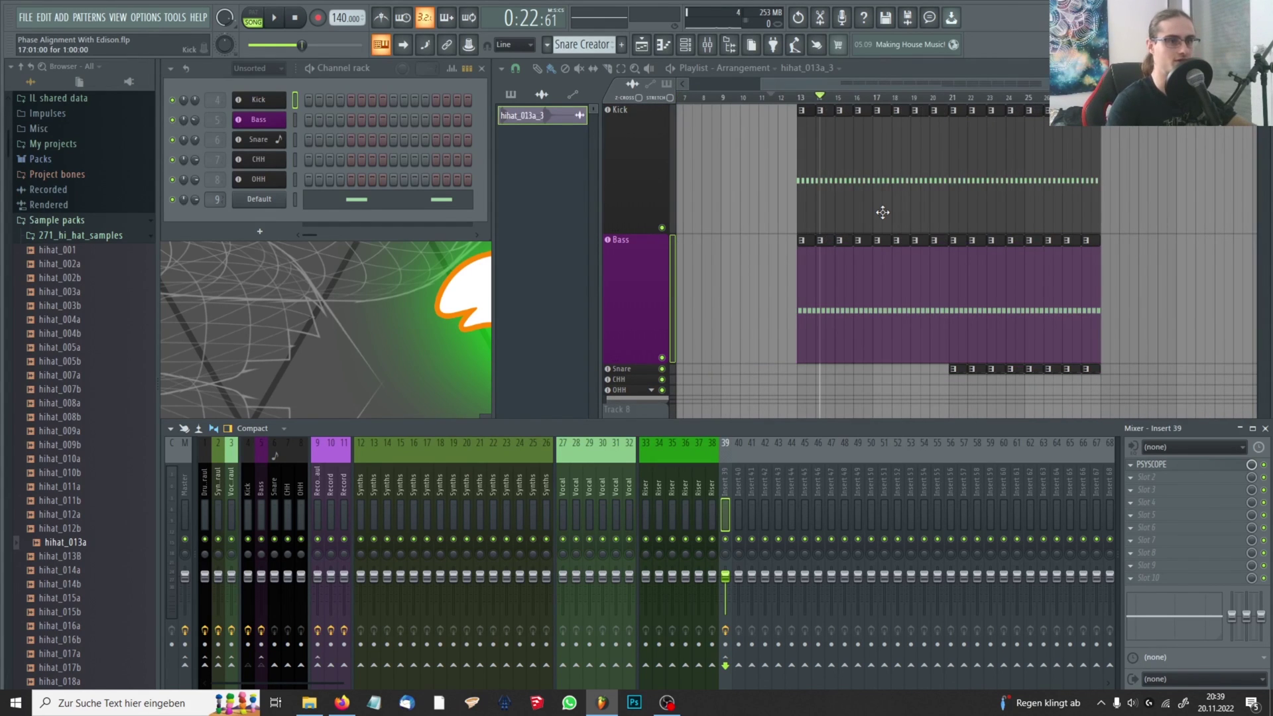